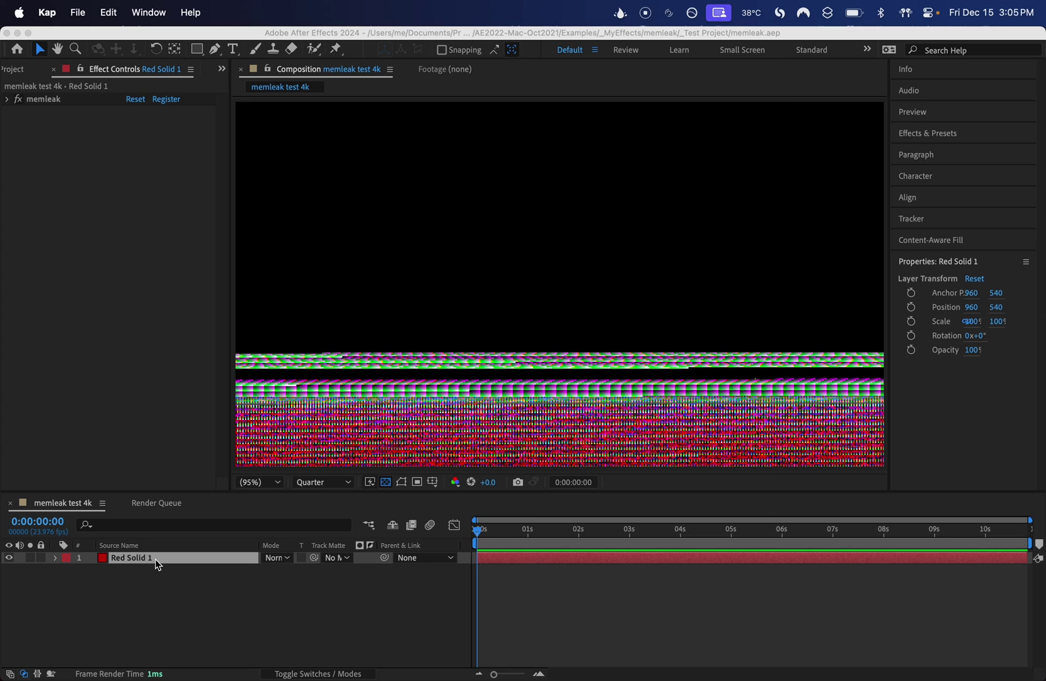
# Step: Expand the memleak effect on Red Solid 1 and preview the composition from its start
pyautogui.click(315, 490)
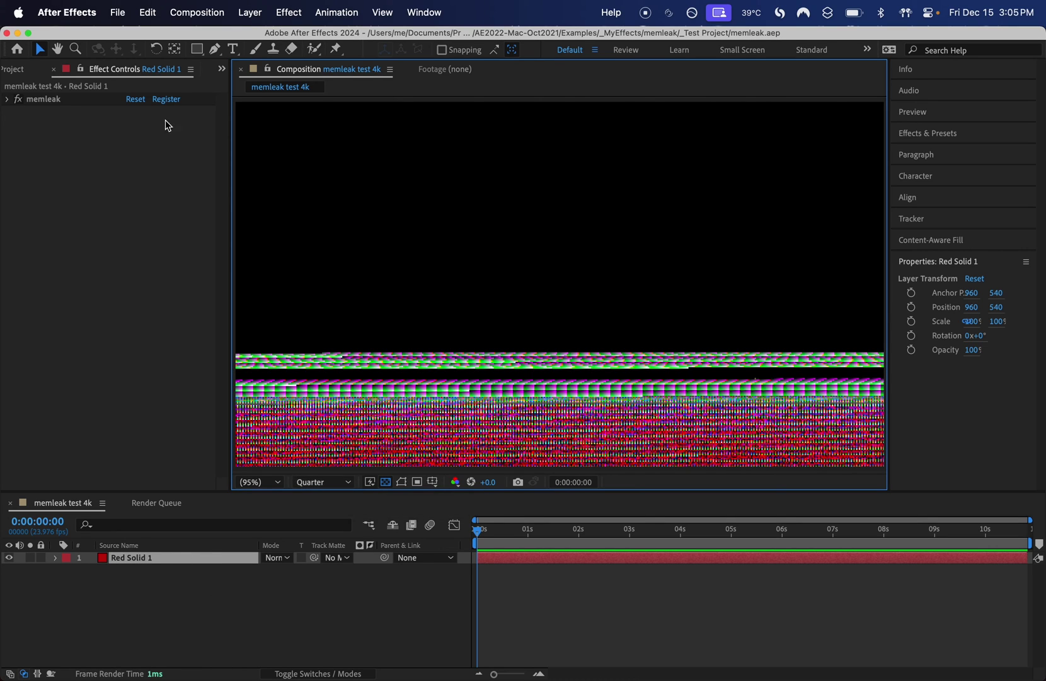
pyautogui.click(44, 100)
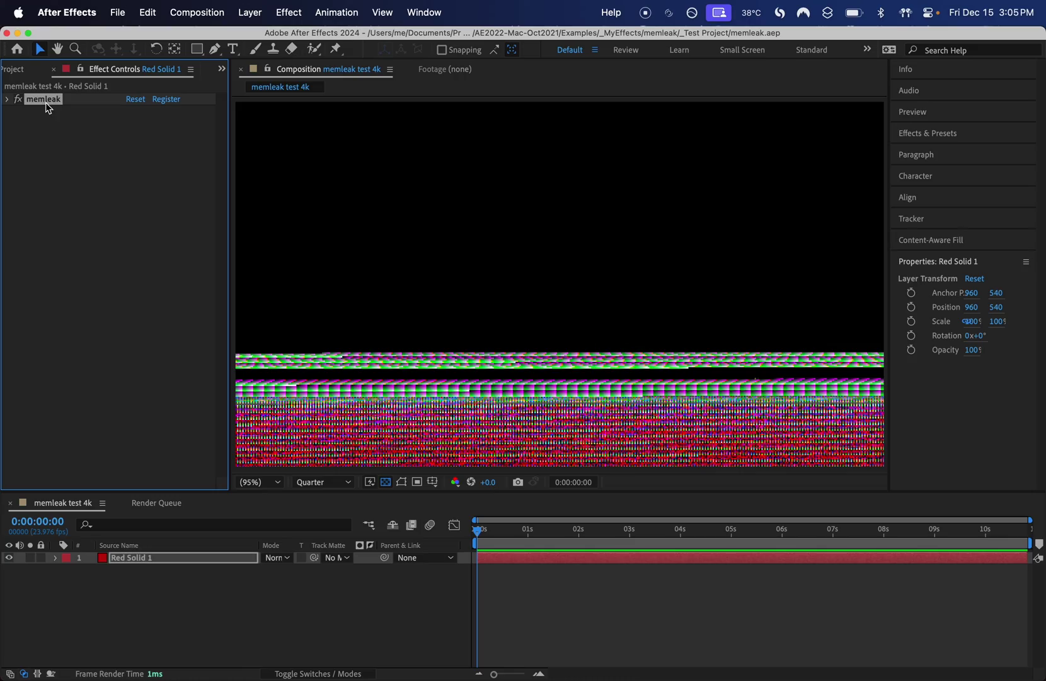
pyautogui.click(7, 99)
pyautogui.click(503, 537)
pyautogui.press('space')
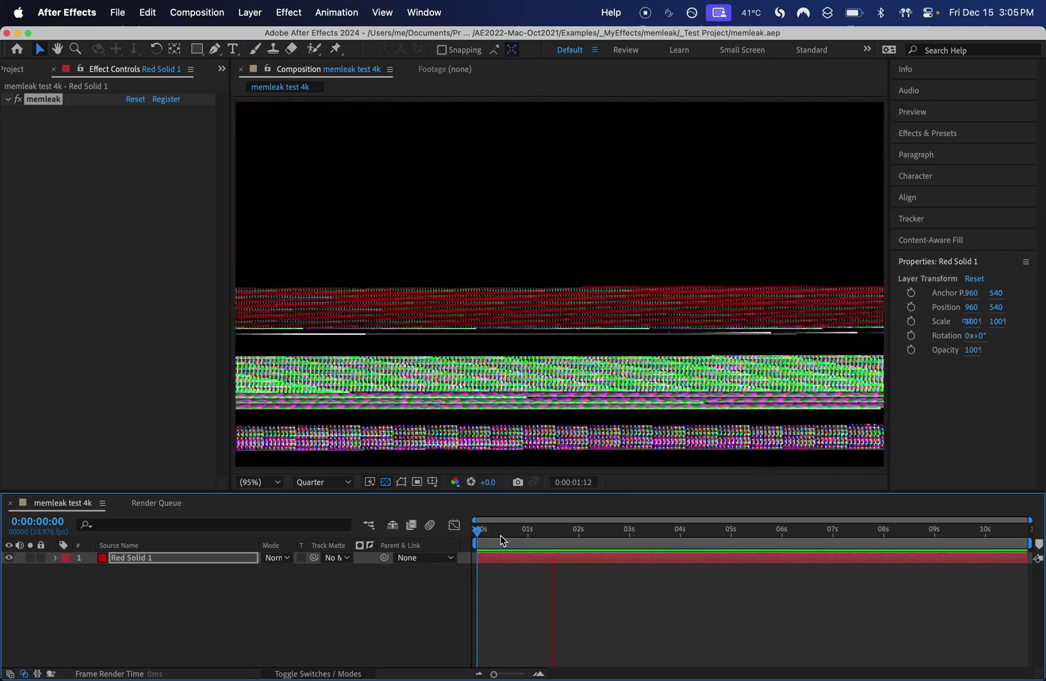
pyautogui.press('space')
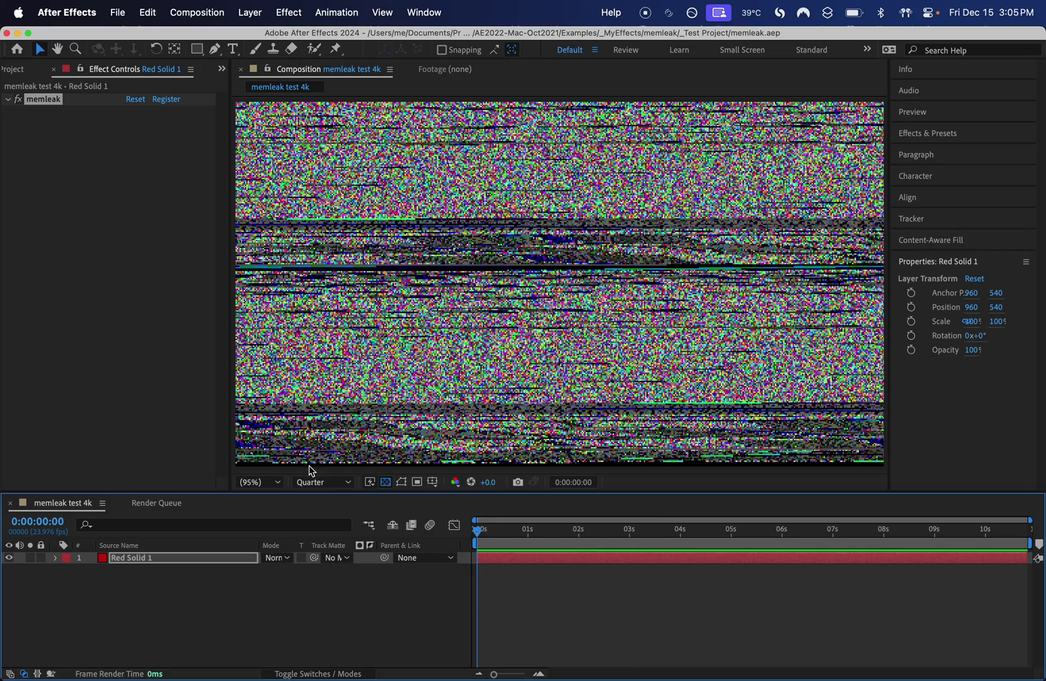
# Step: Try the memleak glitch at Third preview resolution, return it to Quarter, and keep the playhead at the first frame
pyautogui.click(319, 481)
pyautogui.click(359, 544)
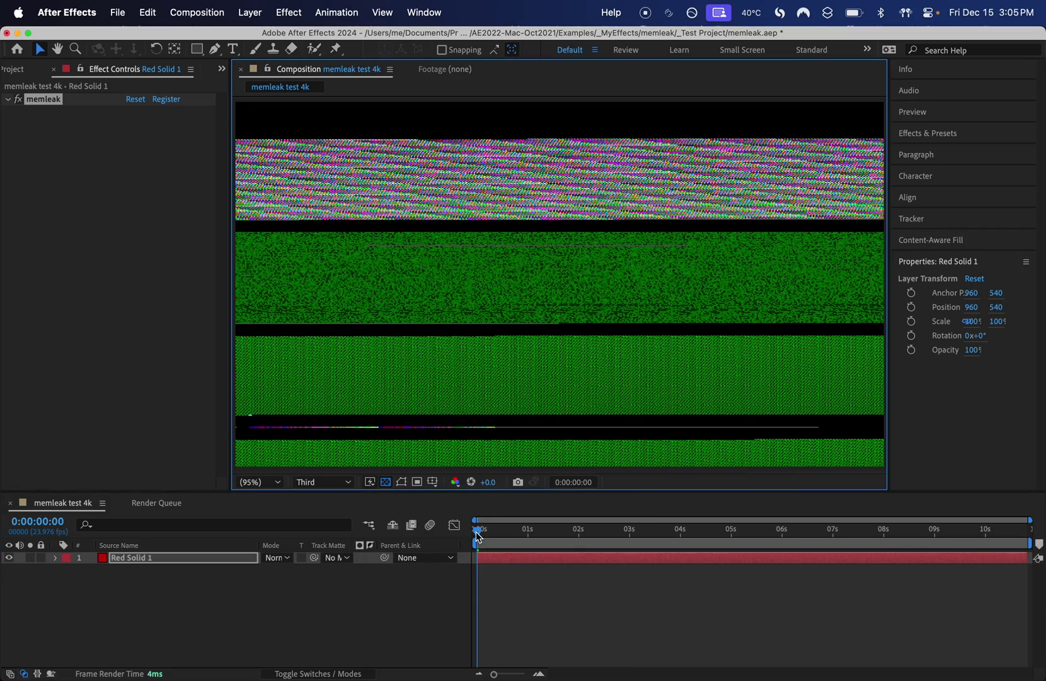
pyautogui.moveTo(478, 536); pyautogui.dragTo(259, 524)
pyautogui.click(309, 481)
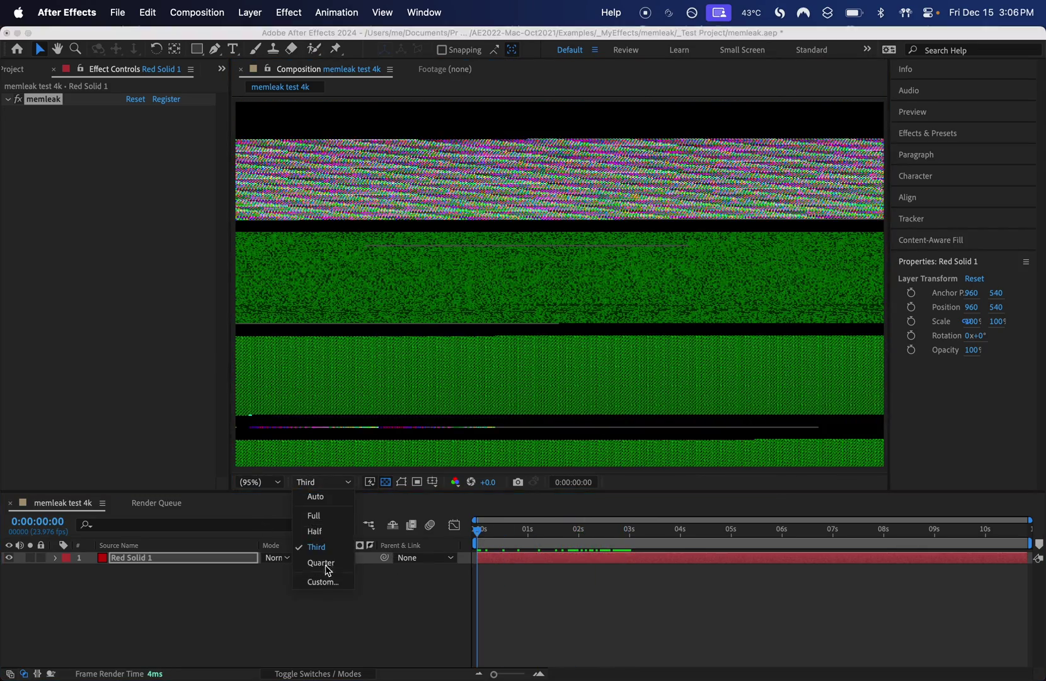
pyautogui.click(326, 566)
pyautogui.moveTo(478, 533)
pyautogui.mouseDown()
pyautogui.moveTo(660, 537)
pyautogui.moveTo(466, 543)
pyautogui.mouseUp()
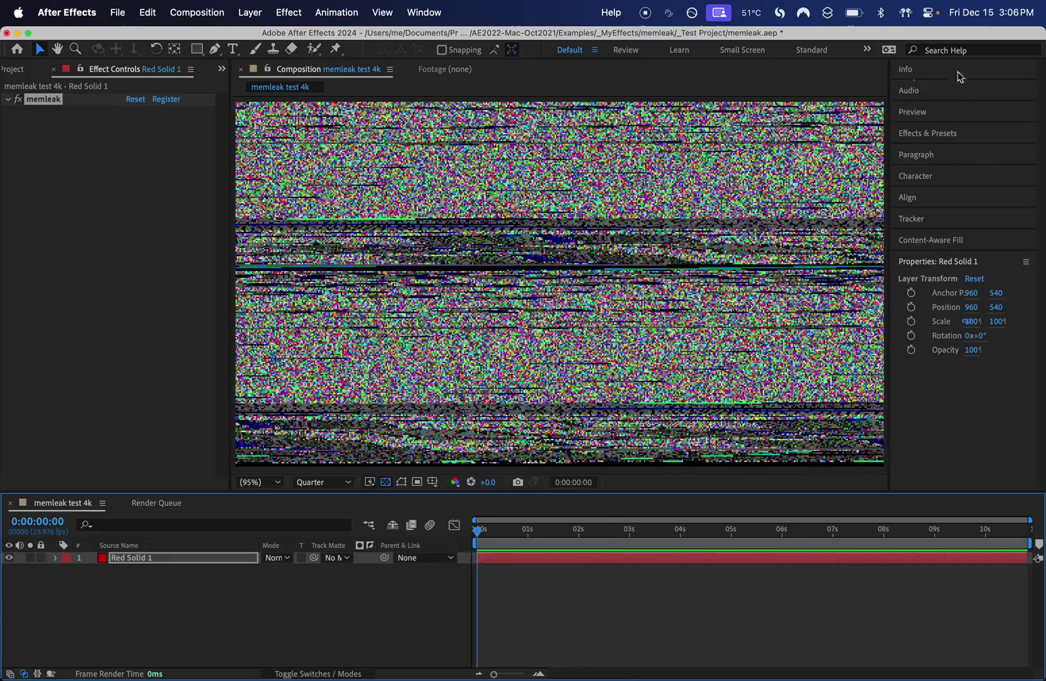
# Step: Find the Distort Transform effect by searching for "transf" and apply it to Red Solid 1 above memleak
pyautogui.click(958, 134)
pyautogui.click(933, 155)
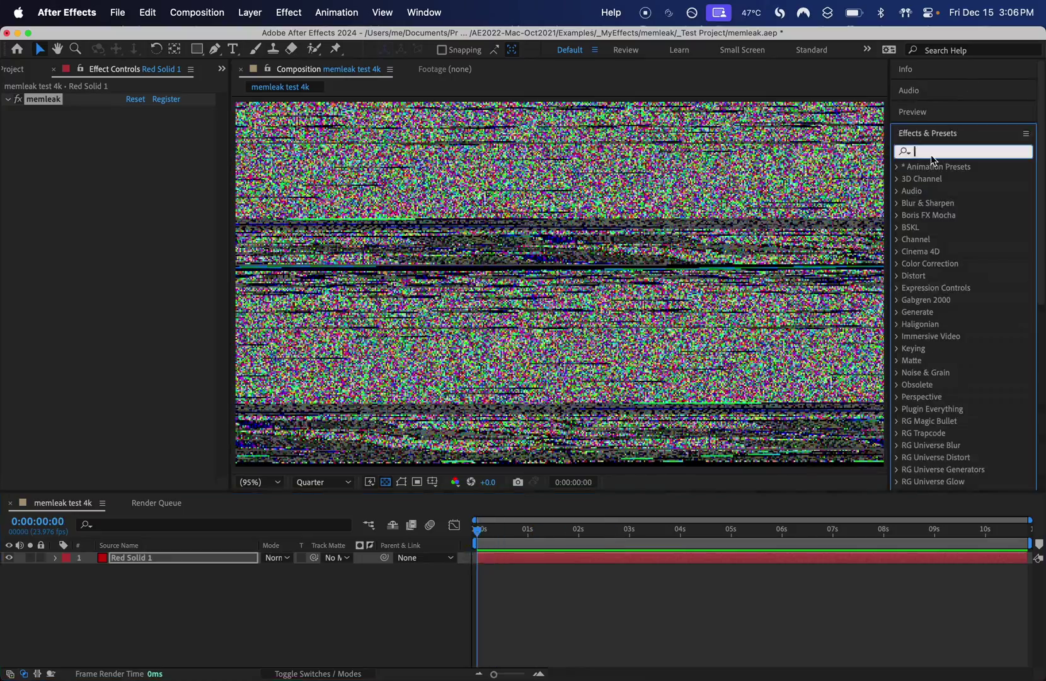
pyautogui.write('transf')
pyautogui.moveTo(932, 252); pyautogui.dragTo(100, 114)
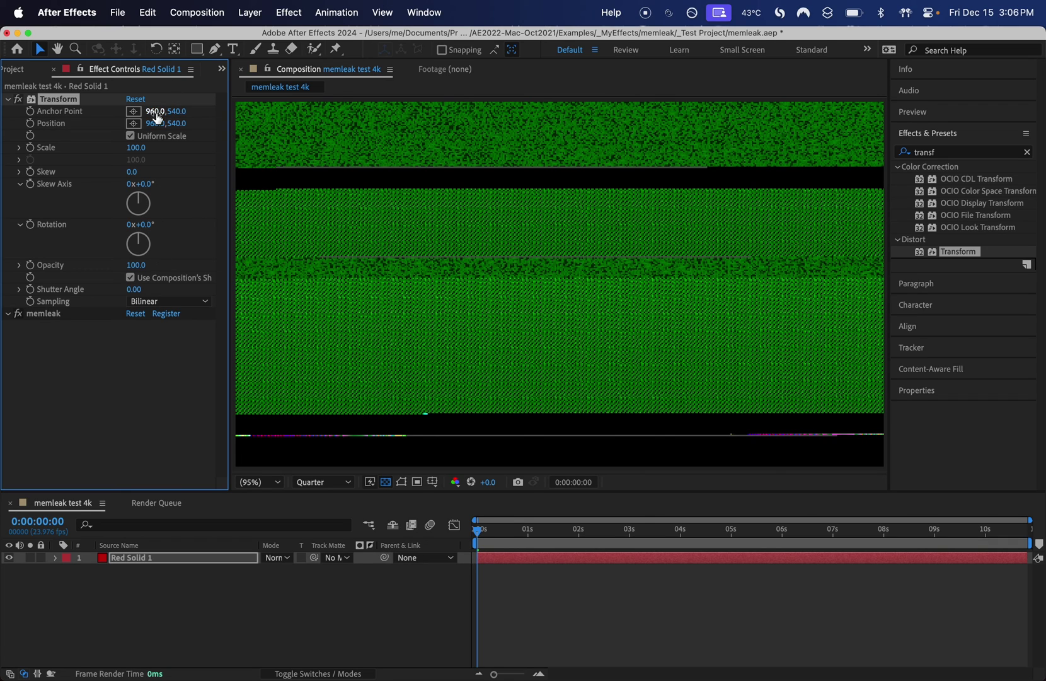
# Step: Set the Transform effect's Scale to 100.1 and preview how the memleak output changes
pyautogui.click(140, 148)
pyautogui.write('100')
pyautogui.write('.1')
pyautogui.press('Return')
pyautogui.press('space')
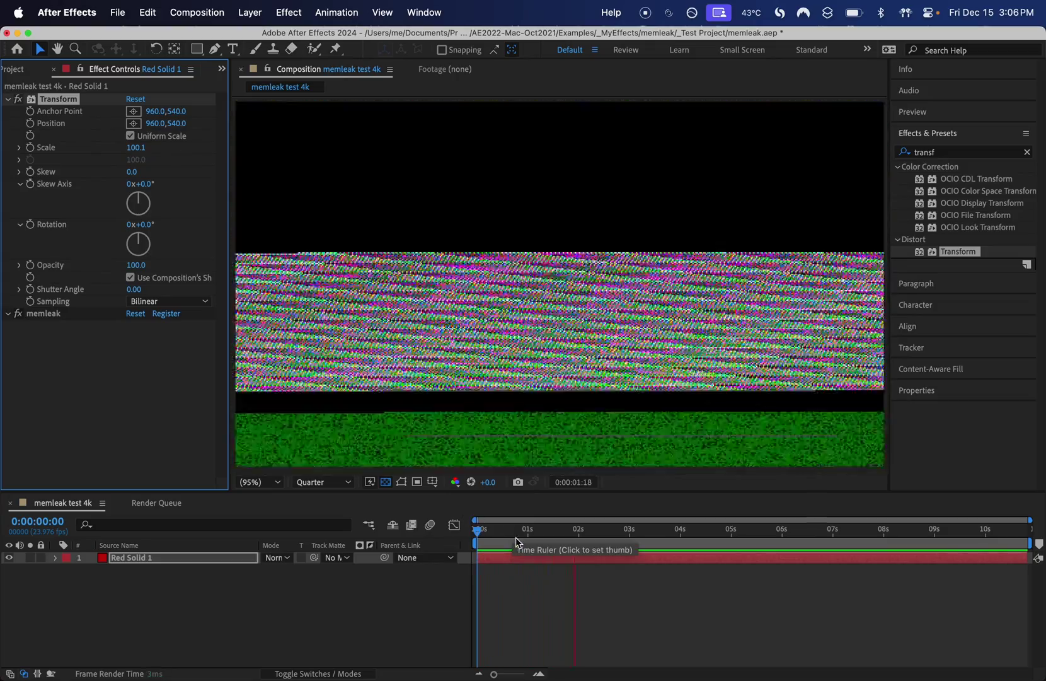
pyautogui.press('space')
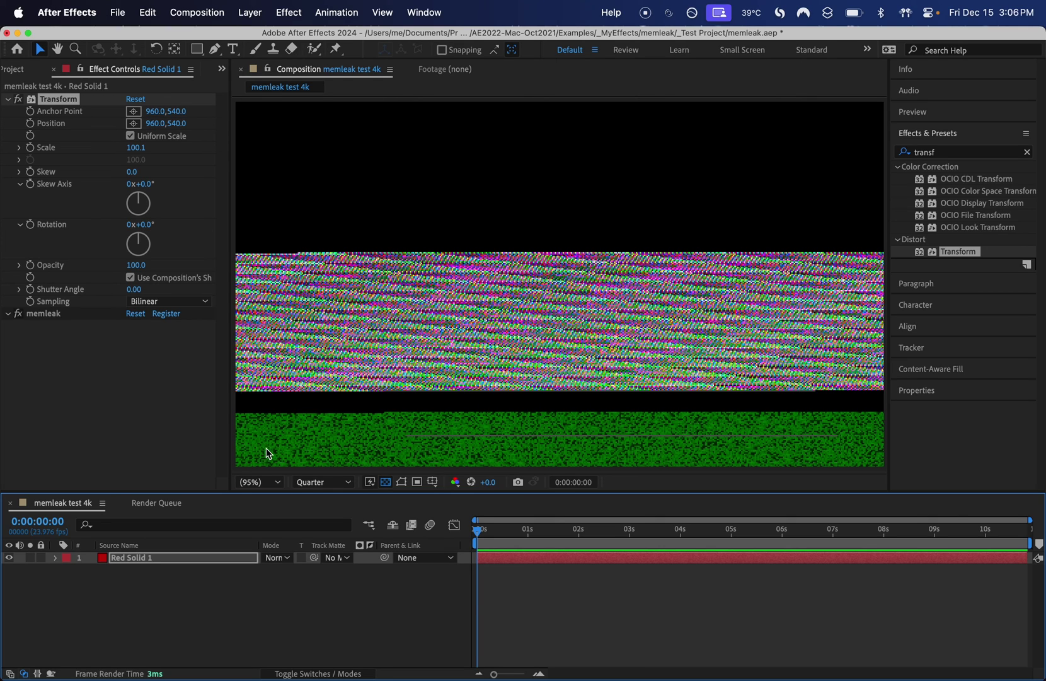
# Step: Set a custom preview resolution of every 24 pixels horizontally and vertically, and play the preview
pyautogui.click(314, 483)
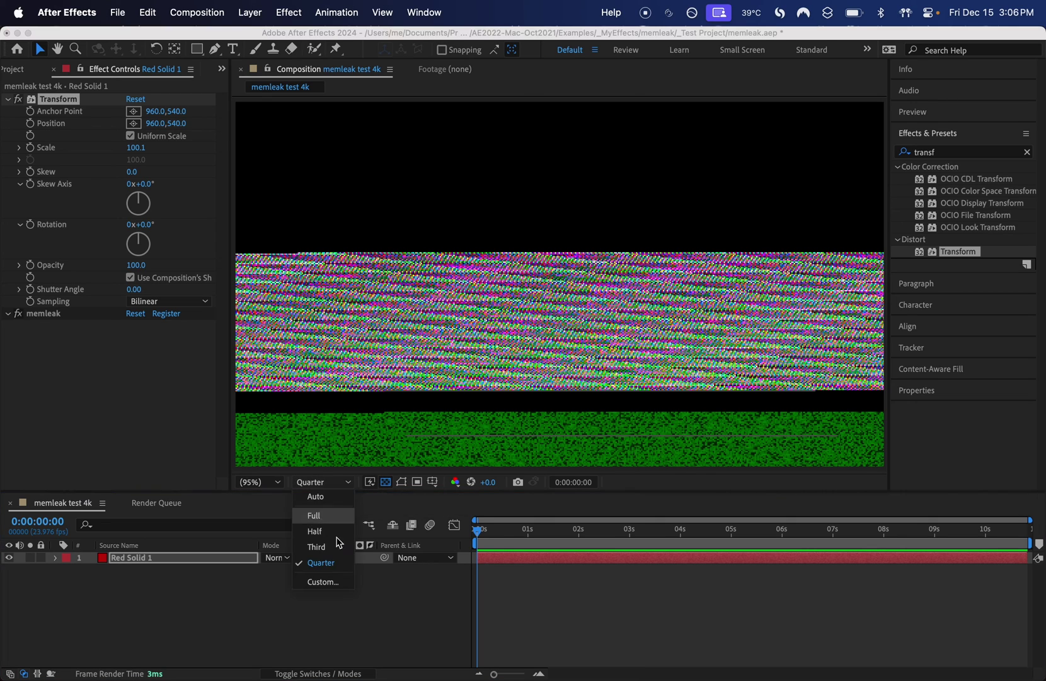
pyautogui.click(330, 585)
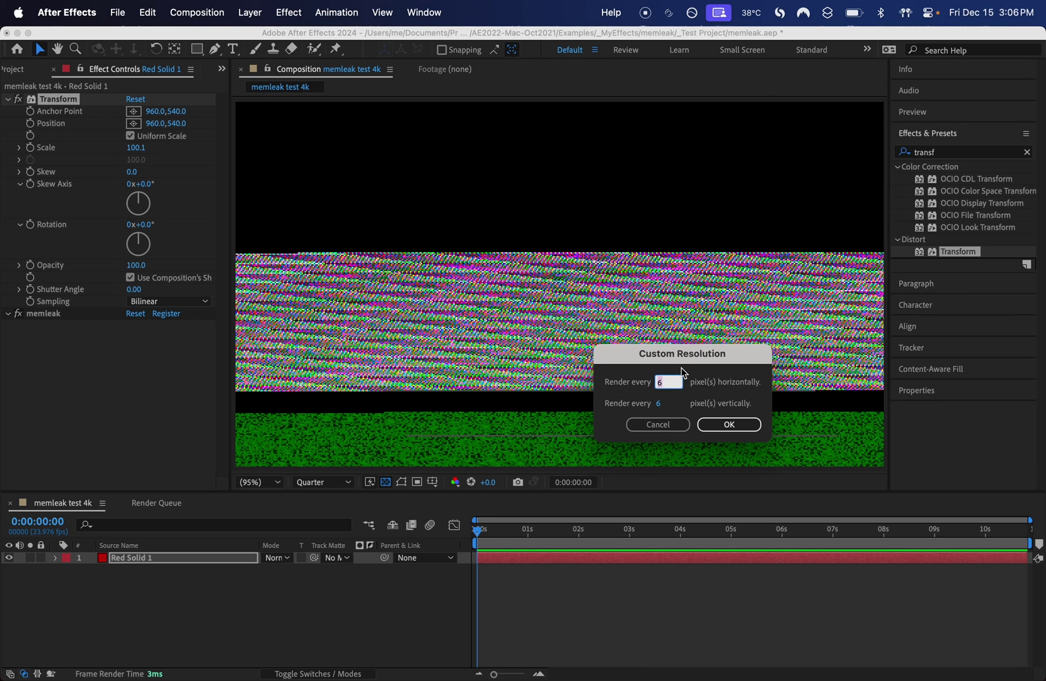
pyautogui.write('24')
pyautogui.press('Tab')
pyautogui.write('24')
pyautogui.press('Return')
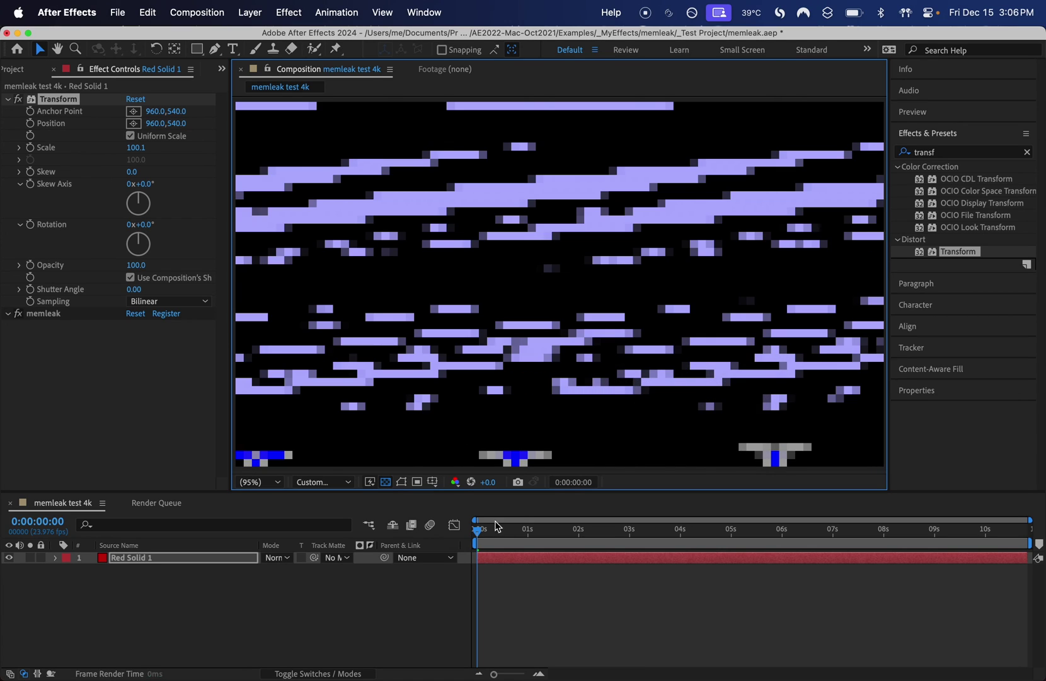
pyautogui.press('space')
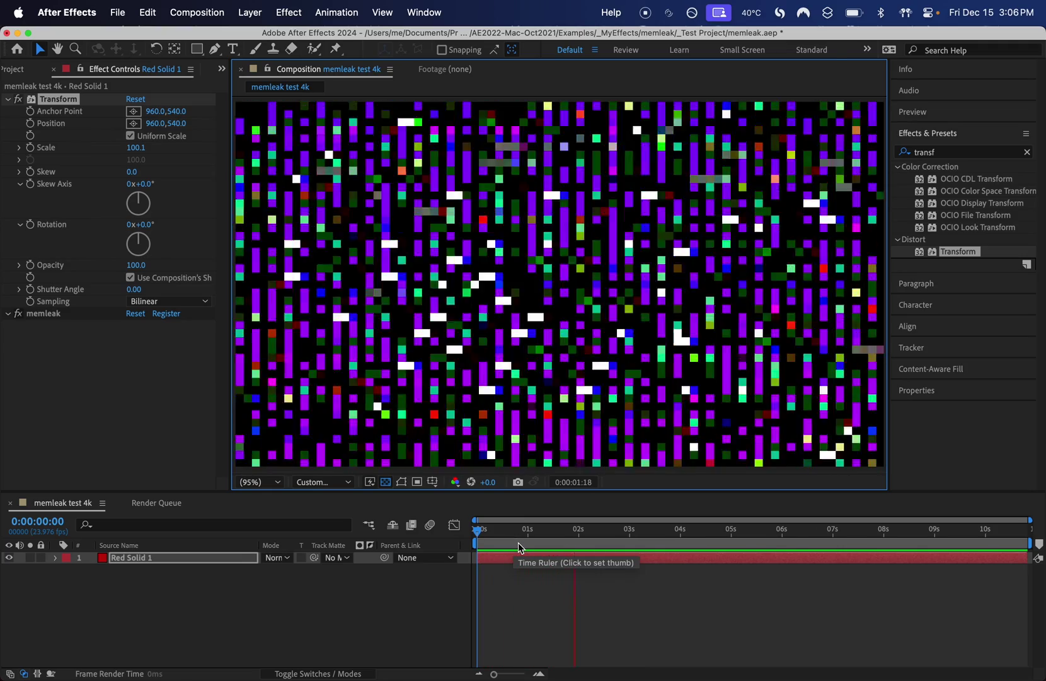
pyautogui.press('space')
# Step: Change the custom preview resolution to render every 10 pixels horizontally and vertically
pyautogui.click(323, 482)
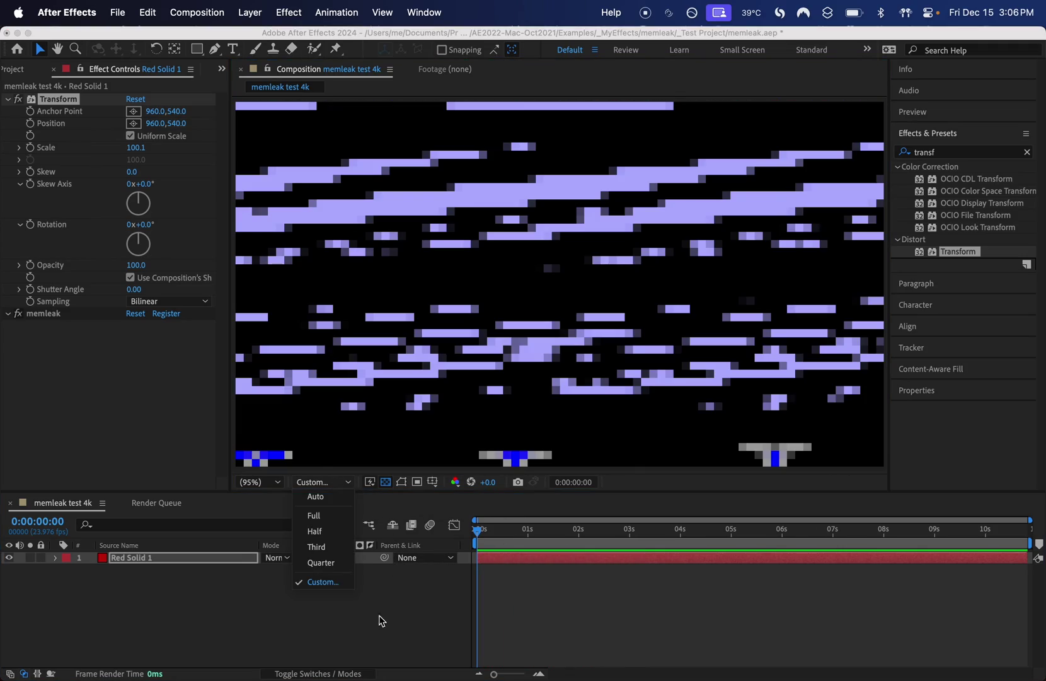
pyautogui.click(322, 581)
pyautogui.press('Tab')
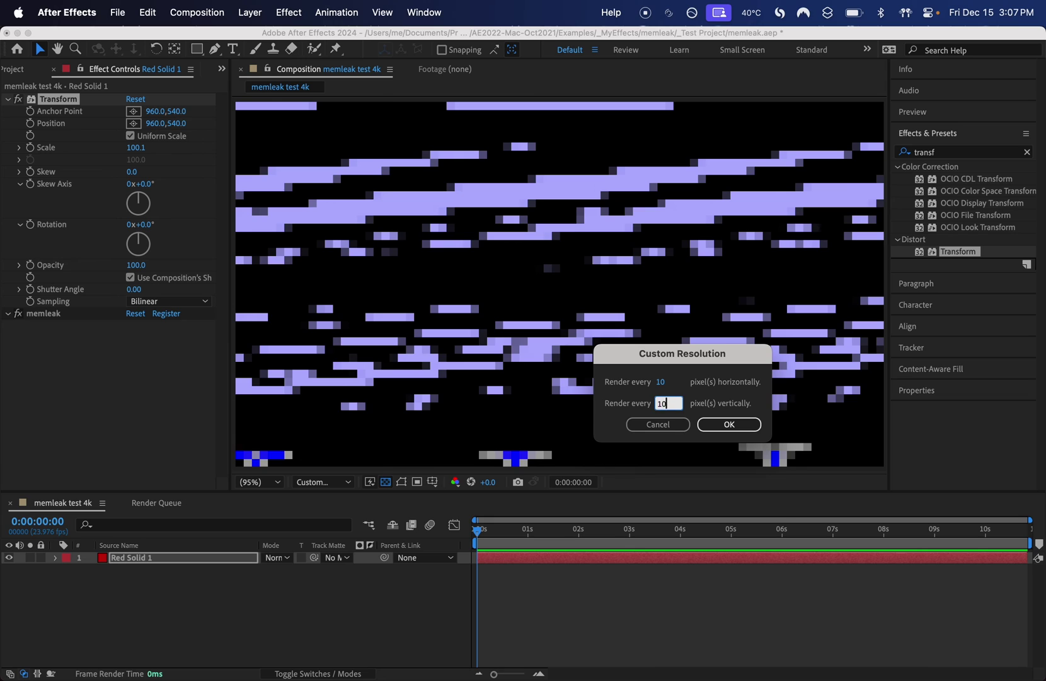
pyautogui.press('Return')
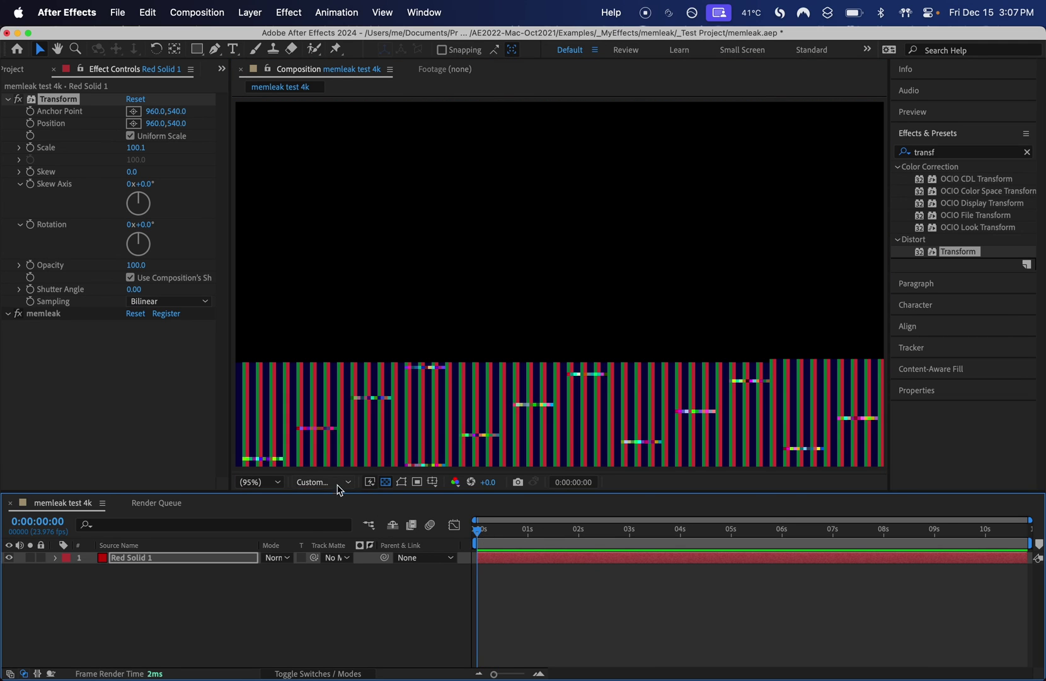
# Step: Enter another custom preview resolution for both directions and play the composition
pyautogui.click(340, 488)
pyautogui.click(341, 581)
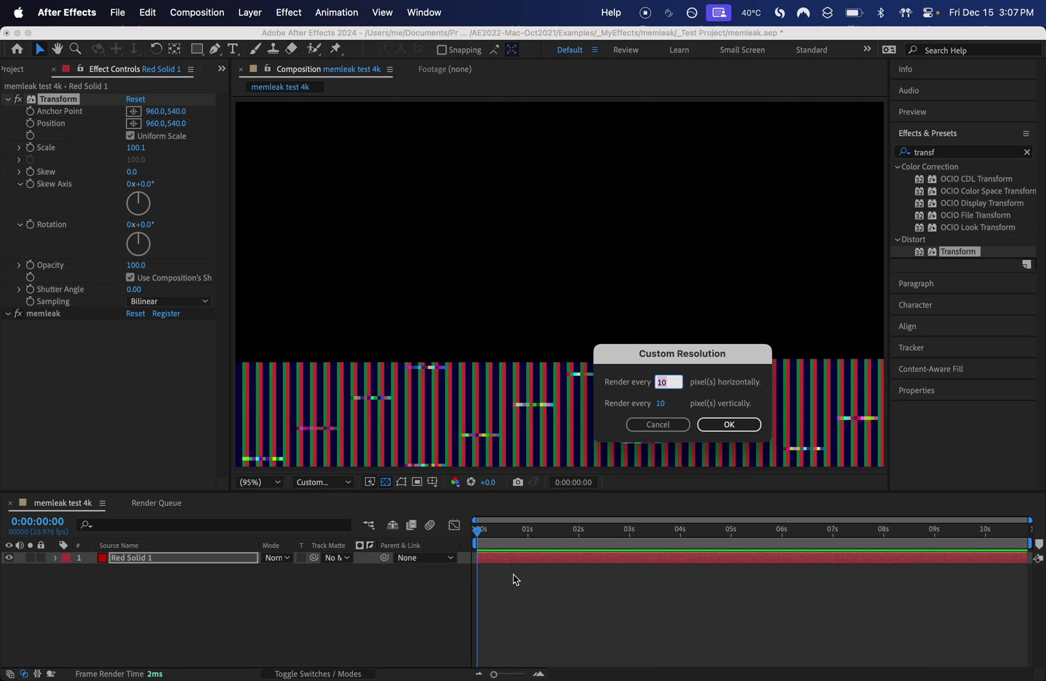
pyautogui.write('1')
pyautogui.press('Tab')
pyautogui.press('Return')
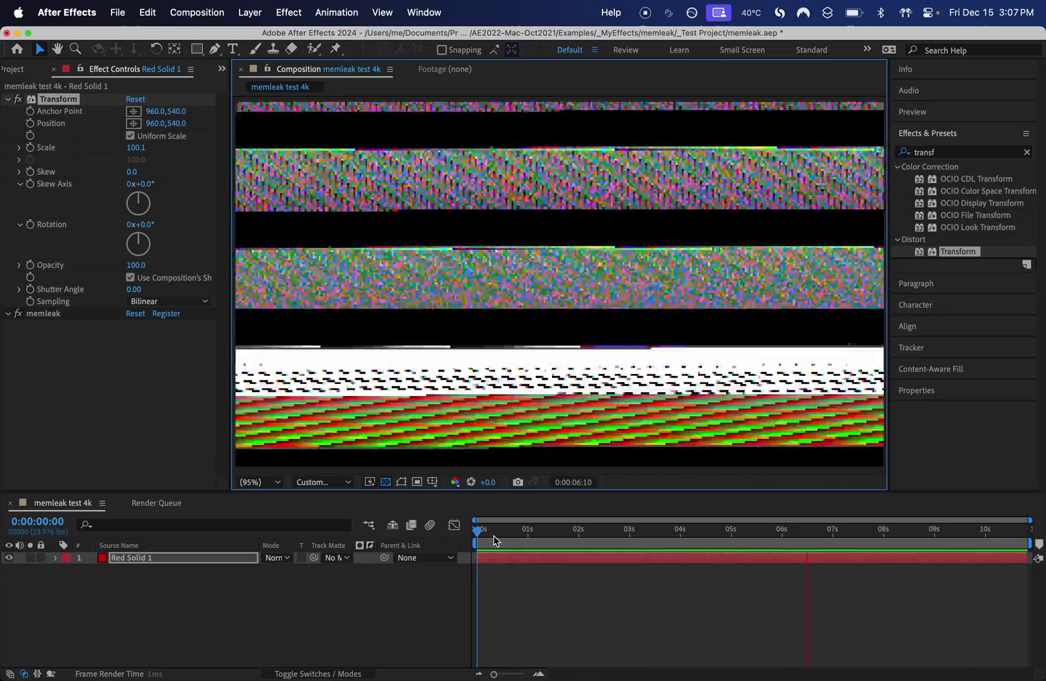
# Step: Stop the preview and remove the Transform effect from Red Solid 1
pyautogui.click(494, 535)
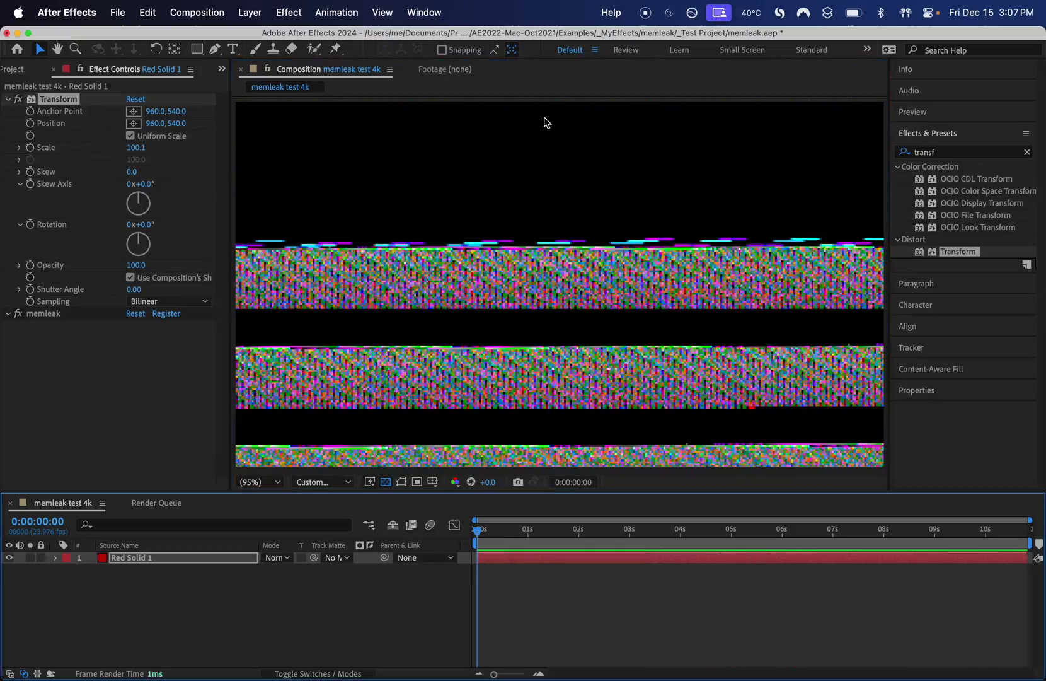
pyautogui.click(71, 105)
pyautogui.press('Delete')
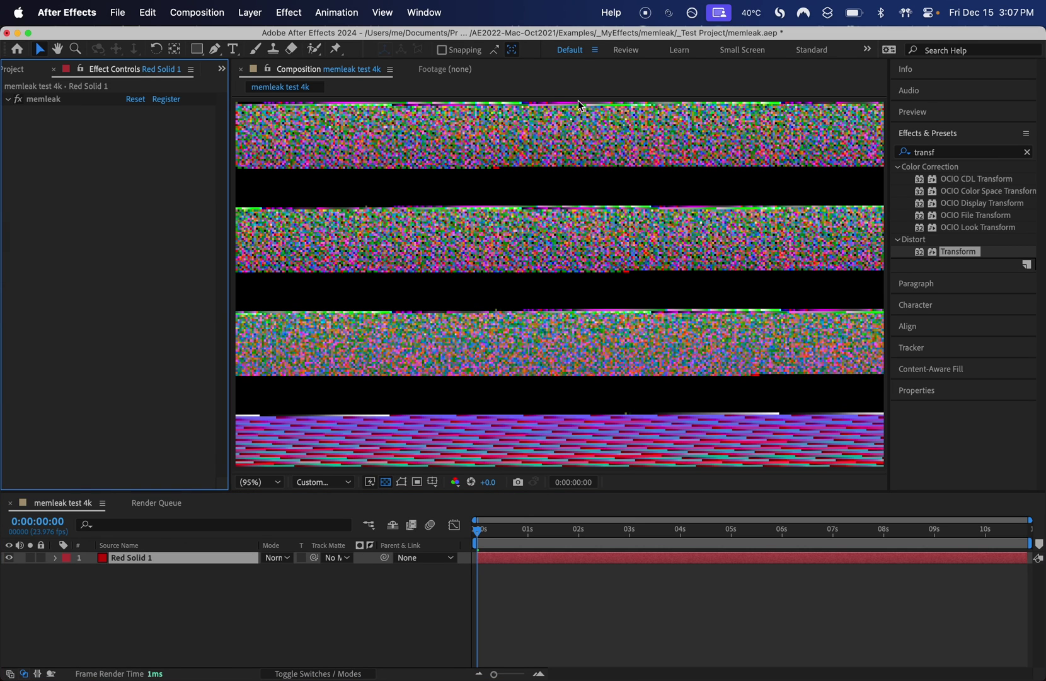
# Step: Look up the "purge" commands and review the options for clearing all memory and all caches
pyautogui.click(615, 18)
pyautogui.write('purge')
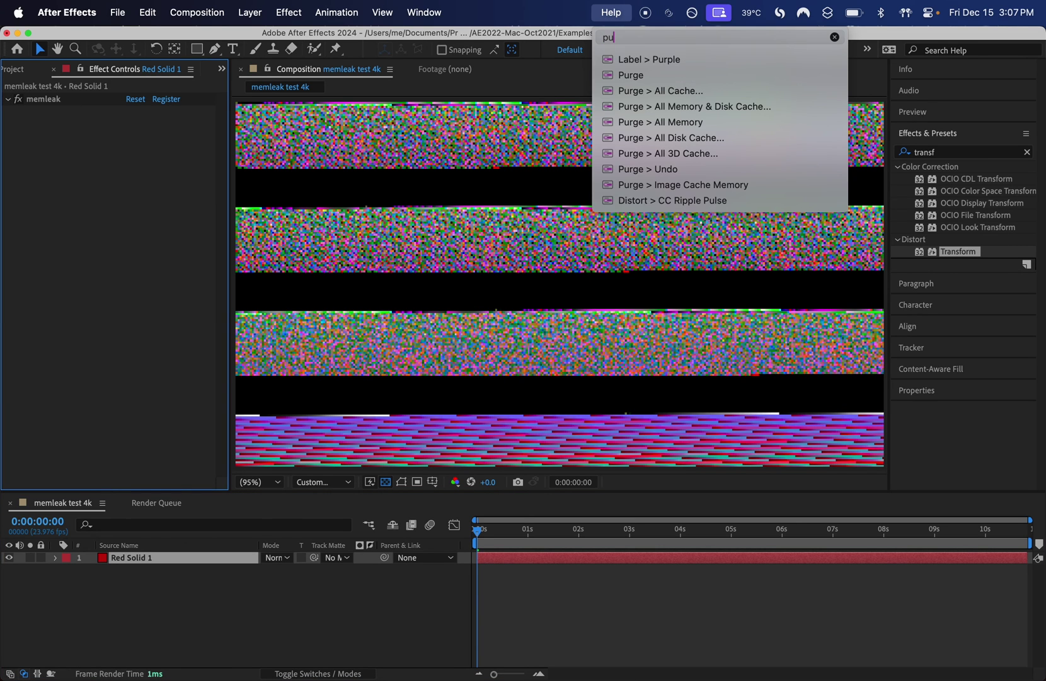
pyautogui.moveTo(639, 107)
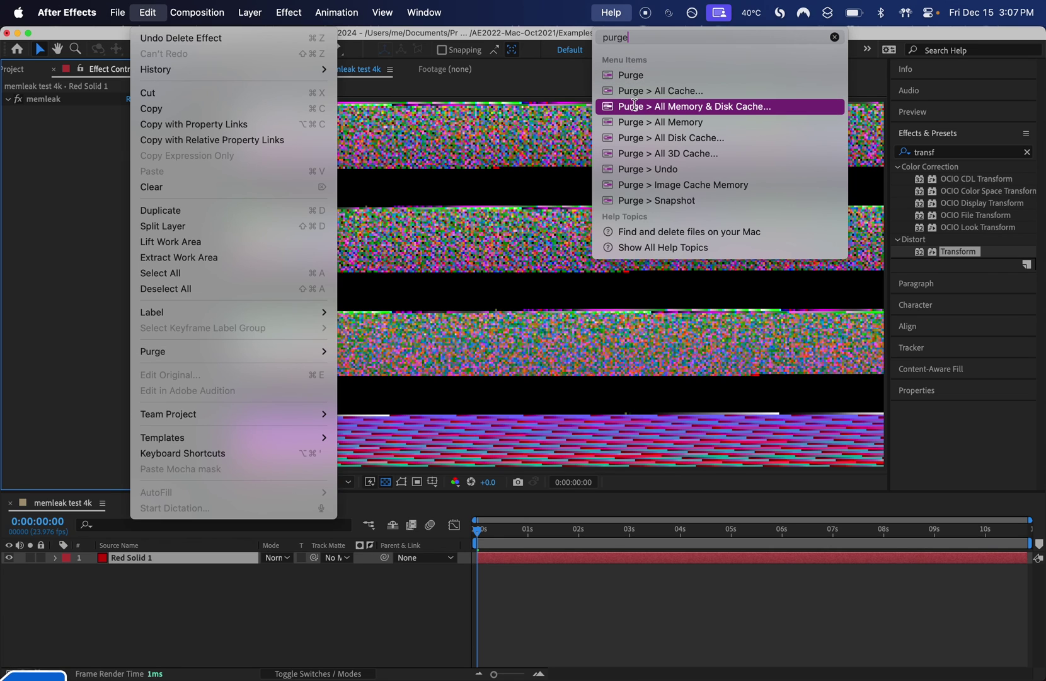
pyautogui.click(614, 14)
pyautogui.click(158, 14)
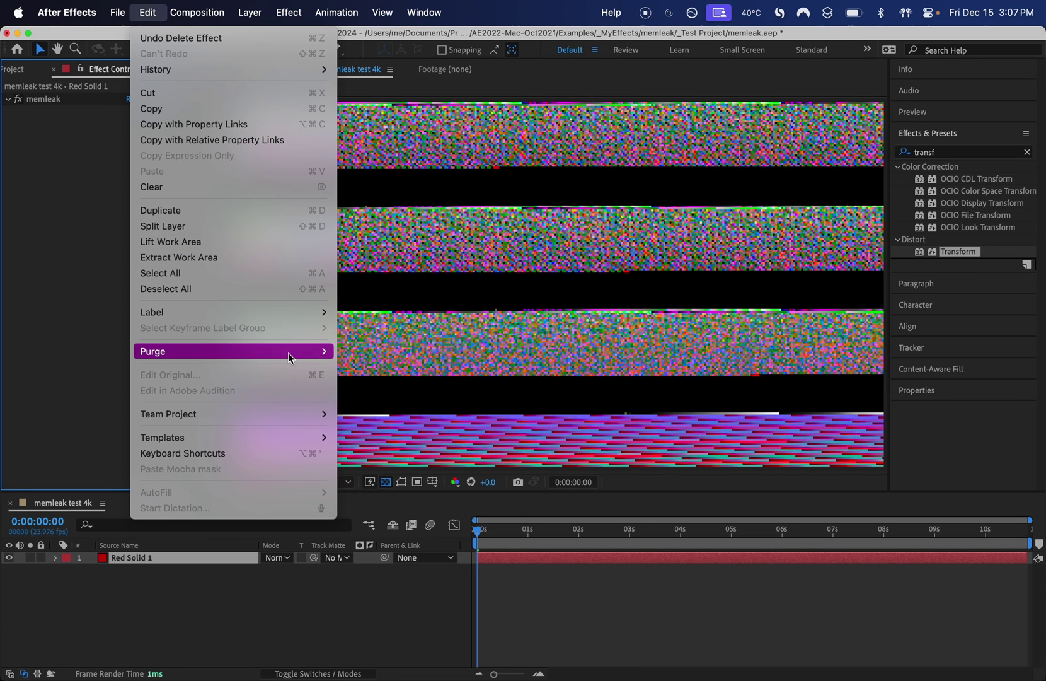
pyautogui.moveTo(288, 352)
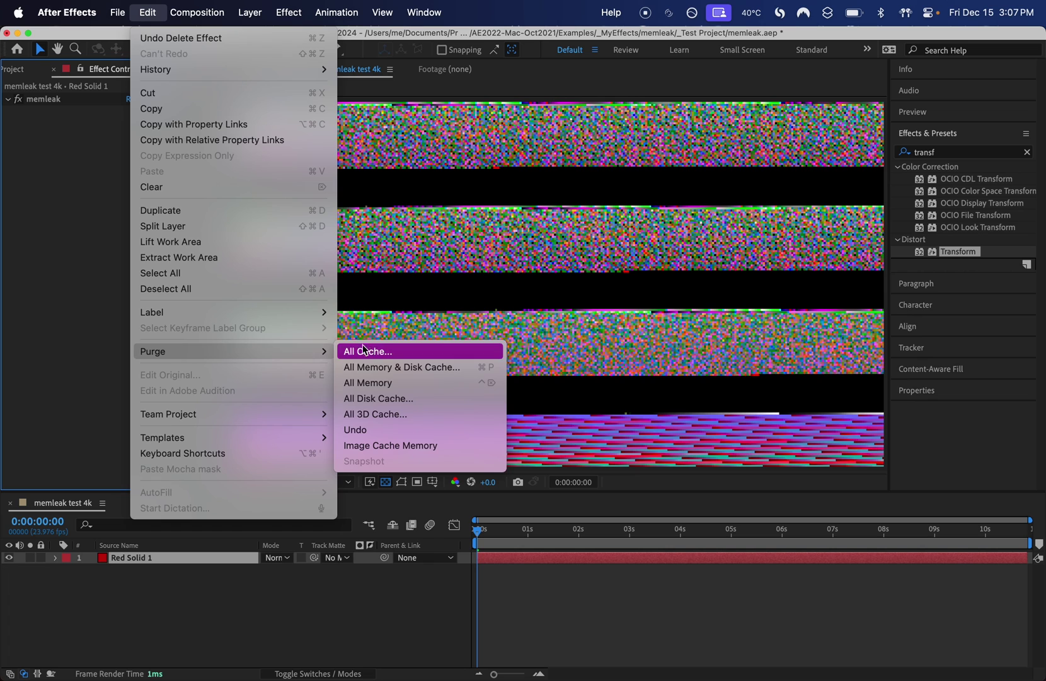
pyautogui.click(615, 12)
pyautogui.click(693, 123)
pyautogui.click(309, 13)
pyautogui.click(137, 230)
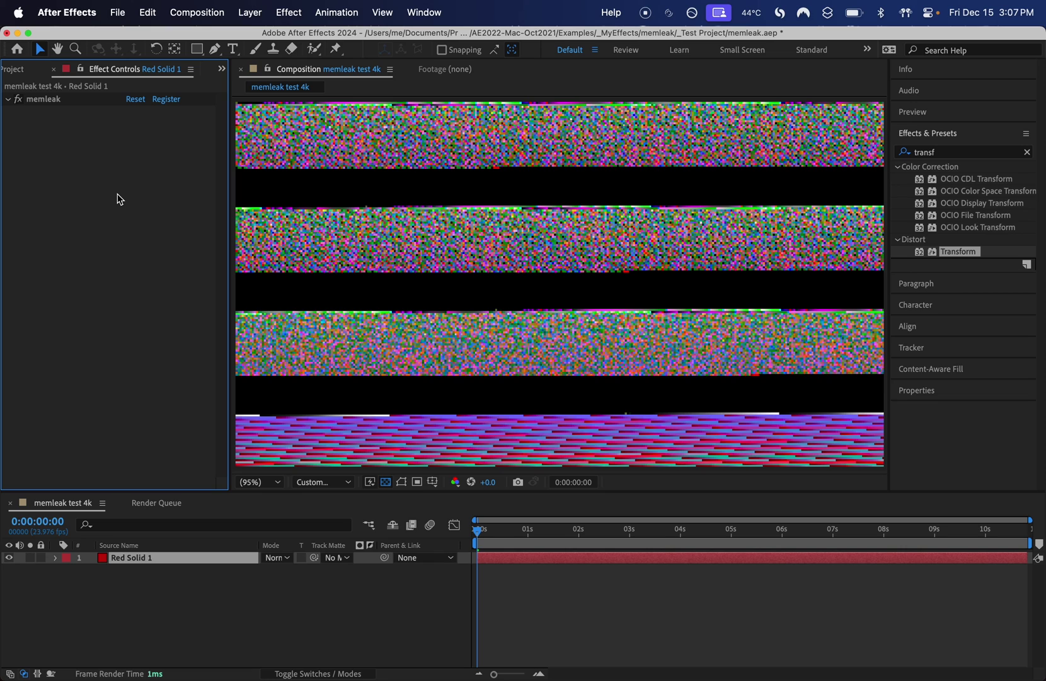
# Step: Show the project's color depth setting and cycle it through 16 and 32 bpc back to 8 bpc
pyautogui.click(22, 71)
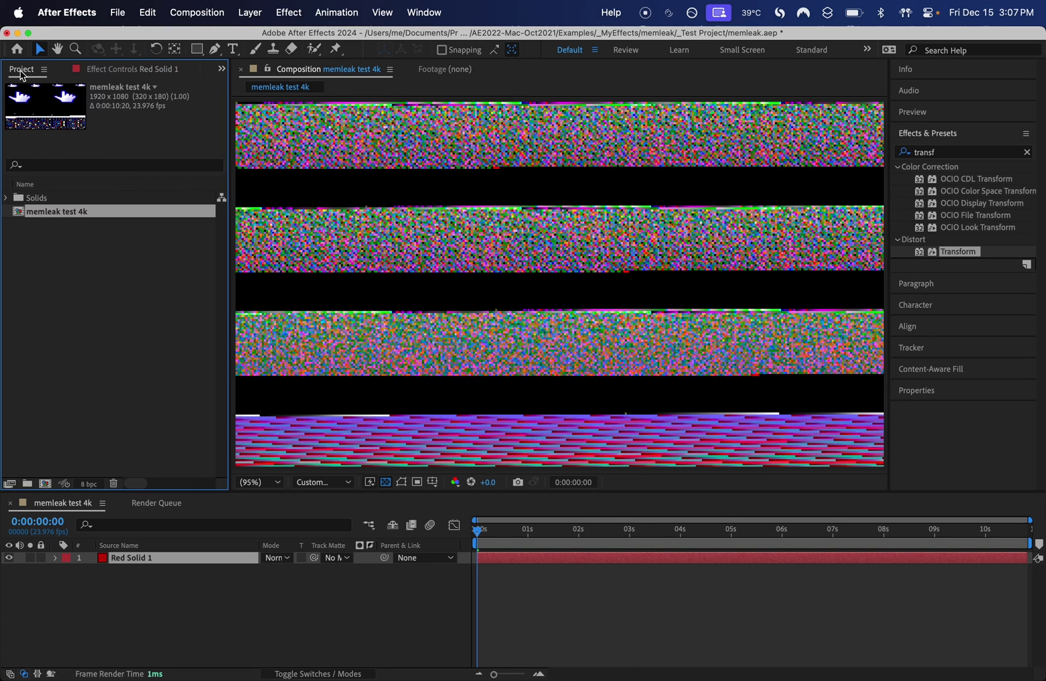
pyautogui.keyDown('alt'); pyautogui.click(93, 490); pyautogui.keyUp('alt')
pyautogui.keyDown('alt'); pyautogui.click(93, 490); pyautogui.keyUp('alt')
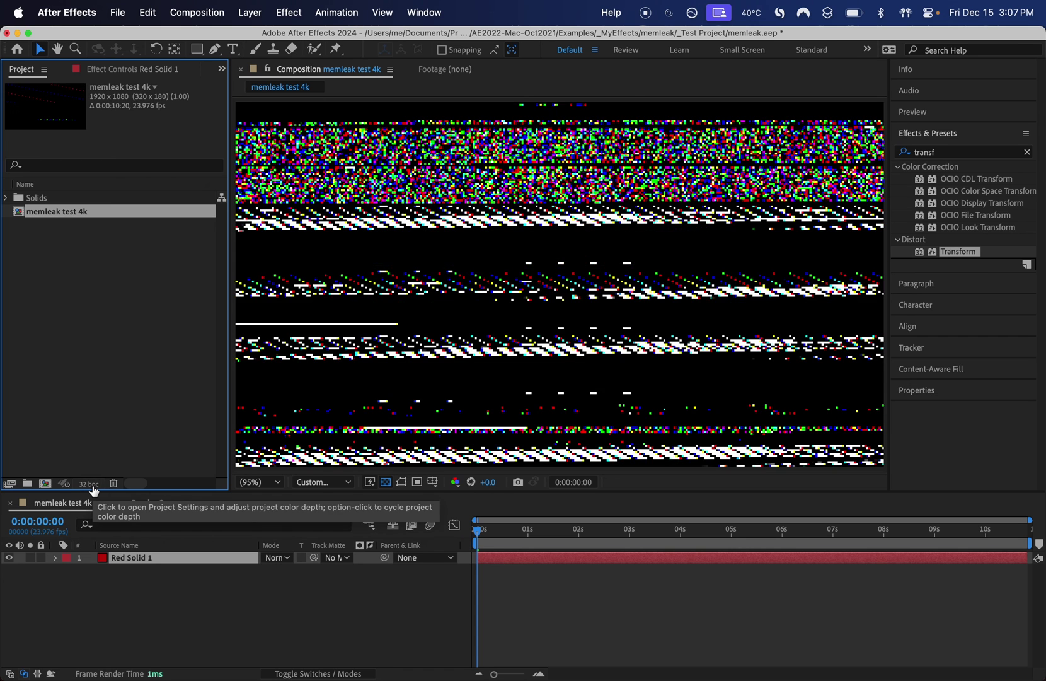
pyautogui.keyDown('alt'); pyautogui.click(94, 491); pyautogui.keyUp('alt')
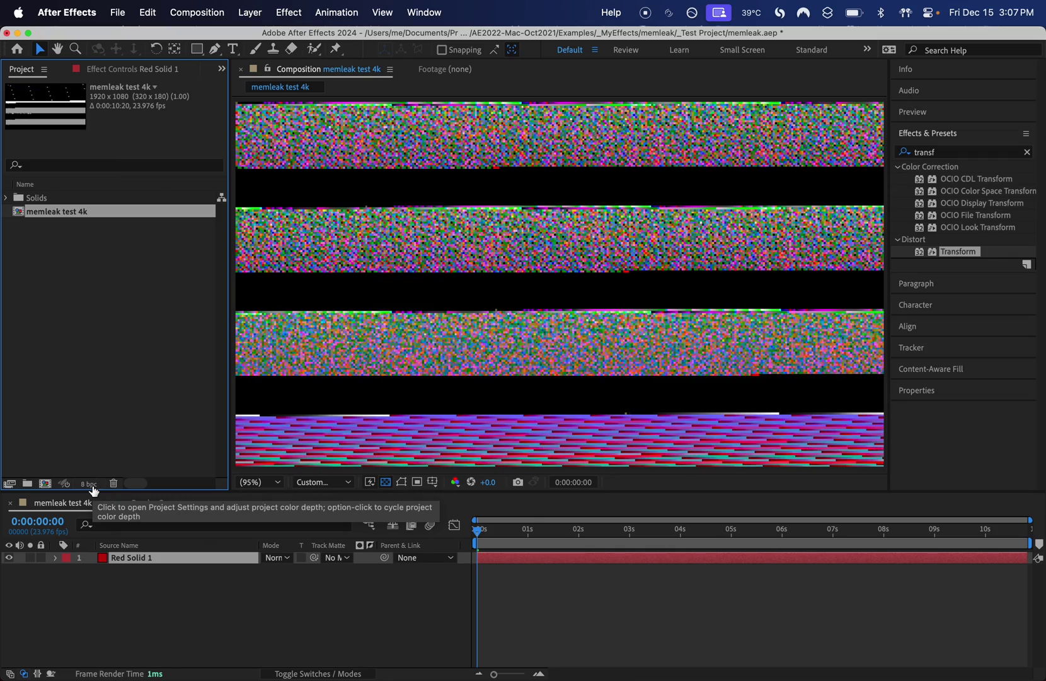
# Step: Set the project color depth to 32 bpc and play a preview of the glitch
pyautogui.keyDown('alt'); pyautogui.click(94, 491); pyautogui.keyUp('alt')
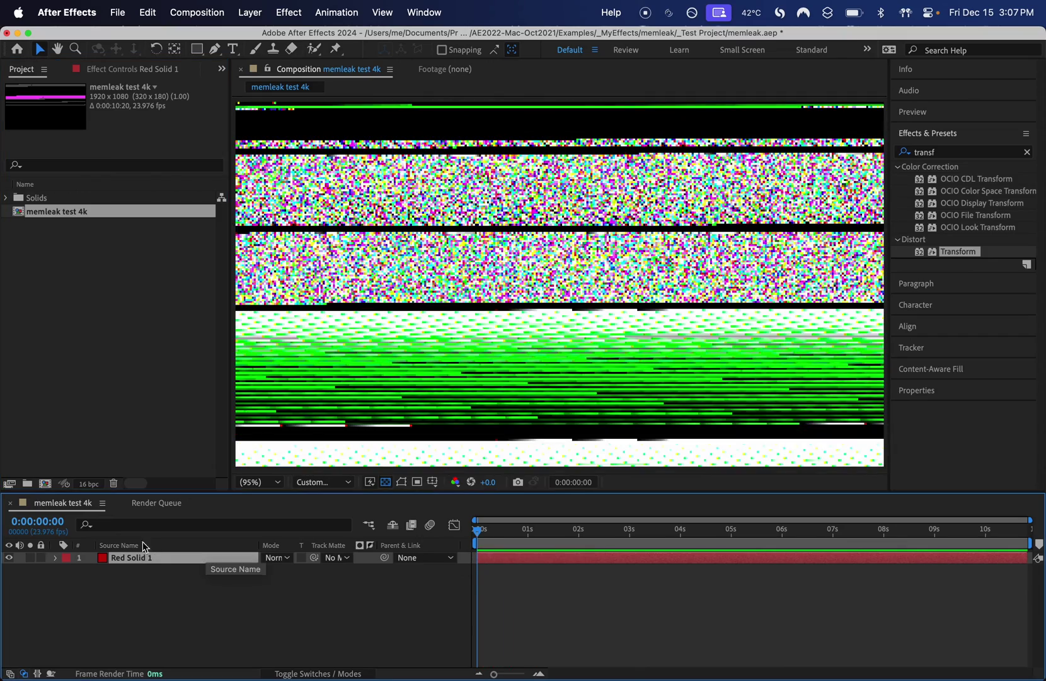
pyautogui.keyDown('alt'); pyautogui.click(89, 482); pyautogui.keyUp('alt')
pyautogui.press('space')
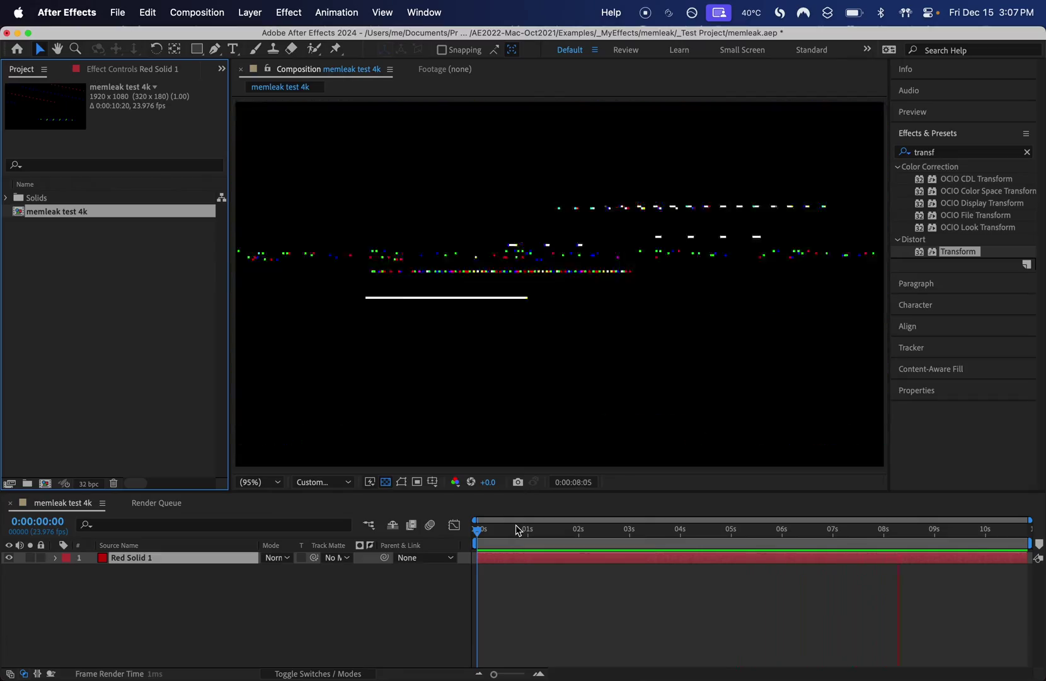
pyautogui.press('space')
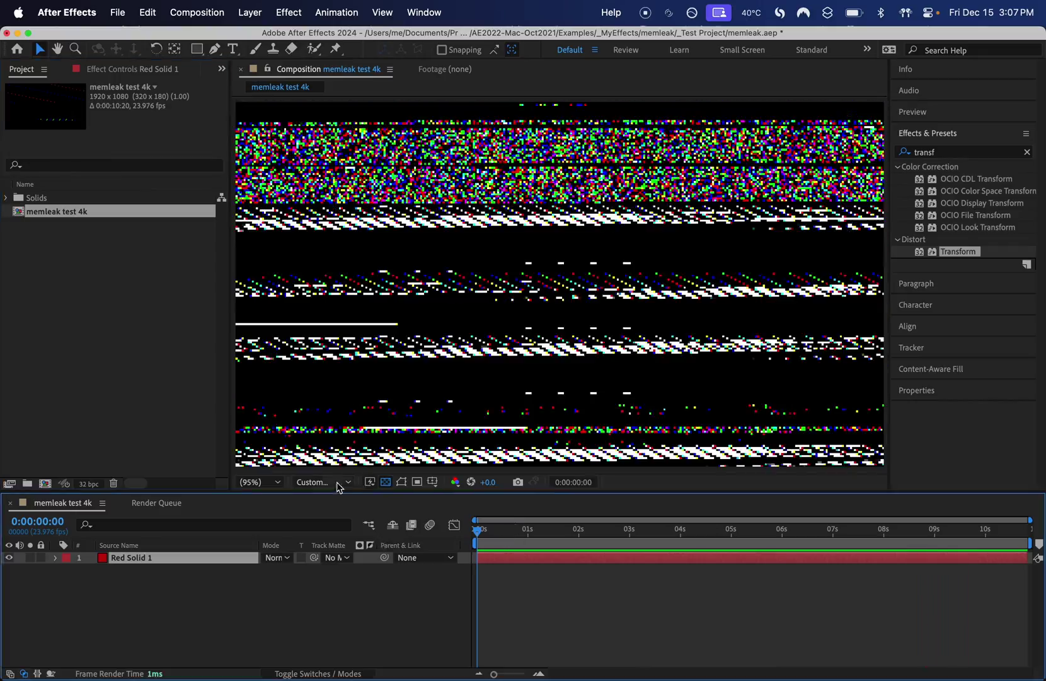
# Step: Reopen the custom preview resolution settings and apply the horizontal and vertical pixel intervals
pyautogui.click(339, 486)
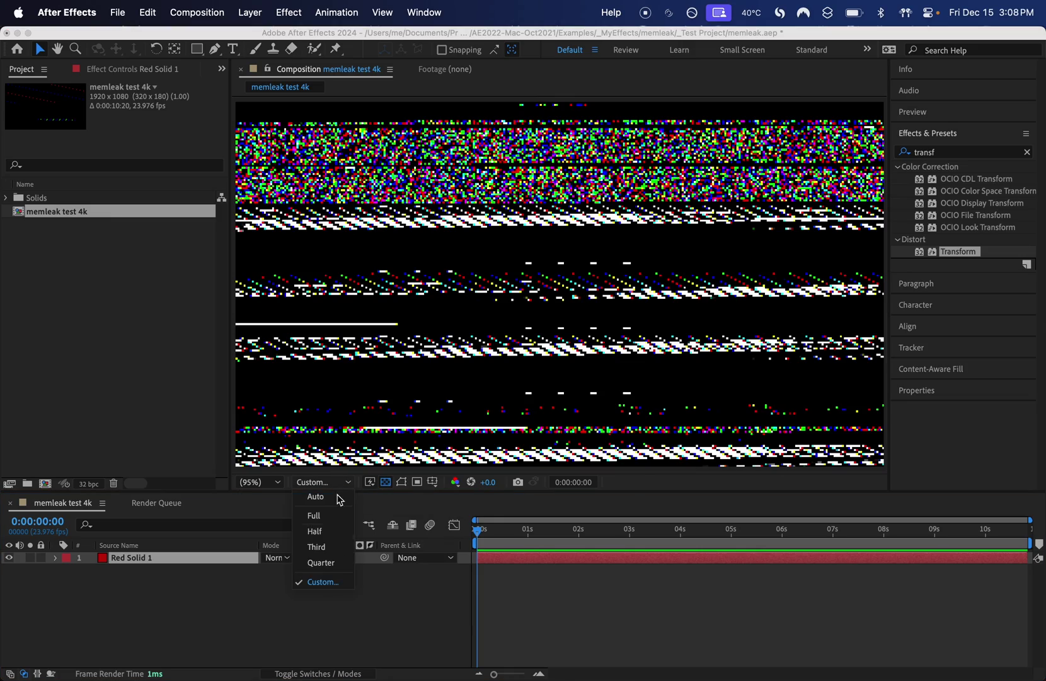
pyautogui.click(335, 586)
pyautogui.press('Tab')
pyautogui.press('Return')
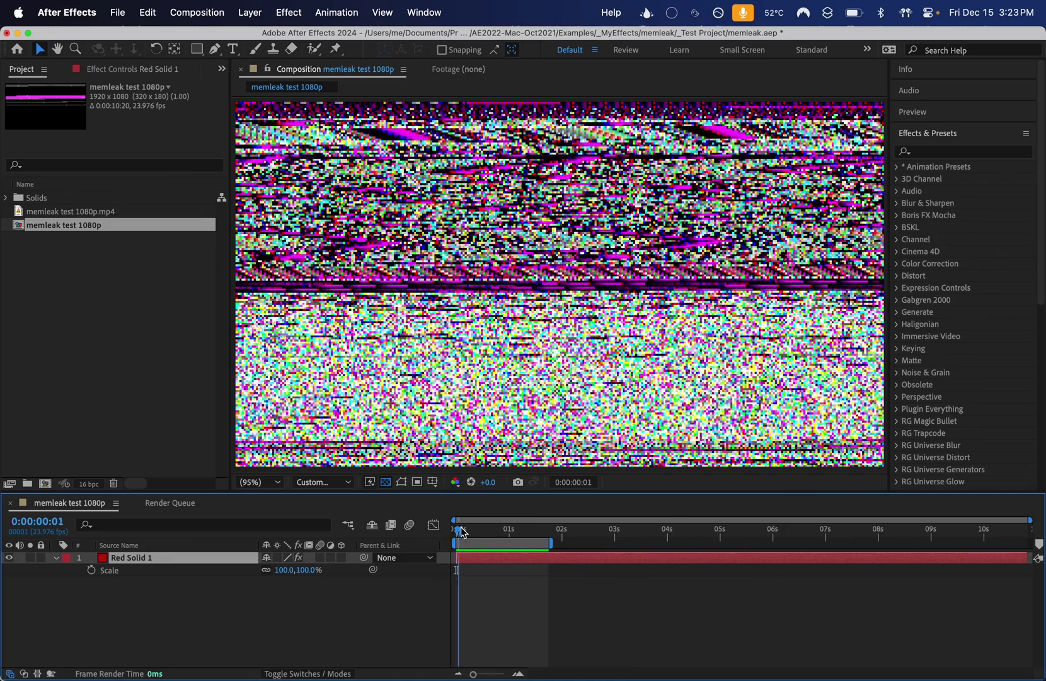
# Step: Scrub the glitch to frame 13 and apply the Pixelfan effect to the red solid
pyautogui.moveTo(462, 531); pyautogui.dragTo(488, 529)
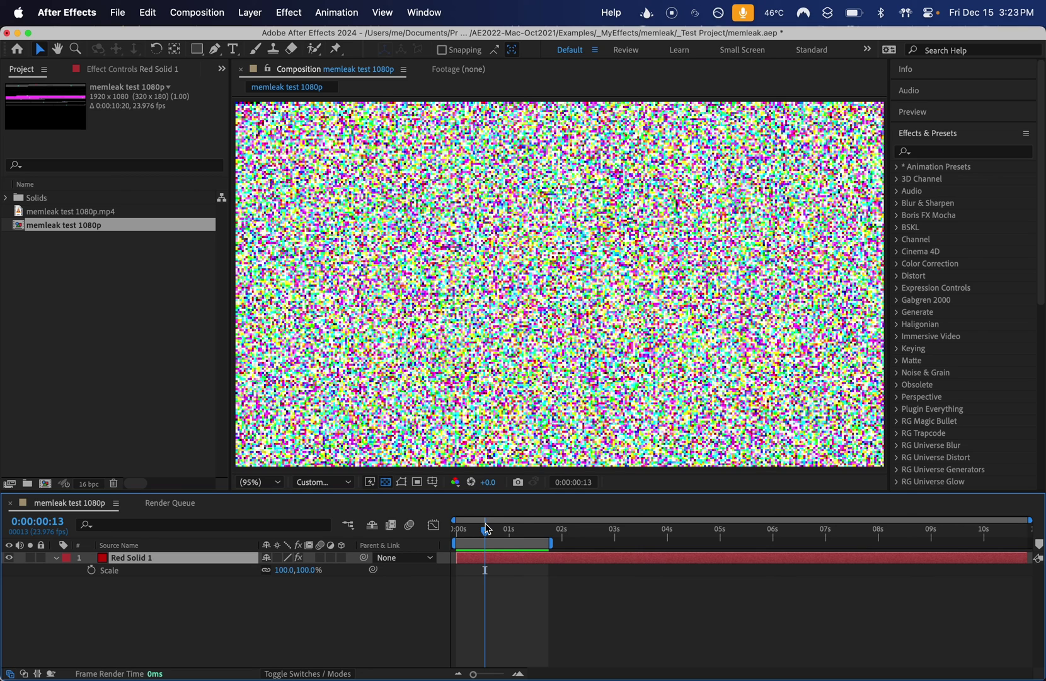
pyautogui.press('F3')
pyautogui.click(980, 151)
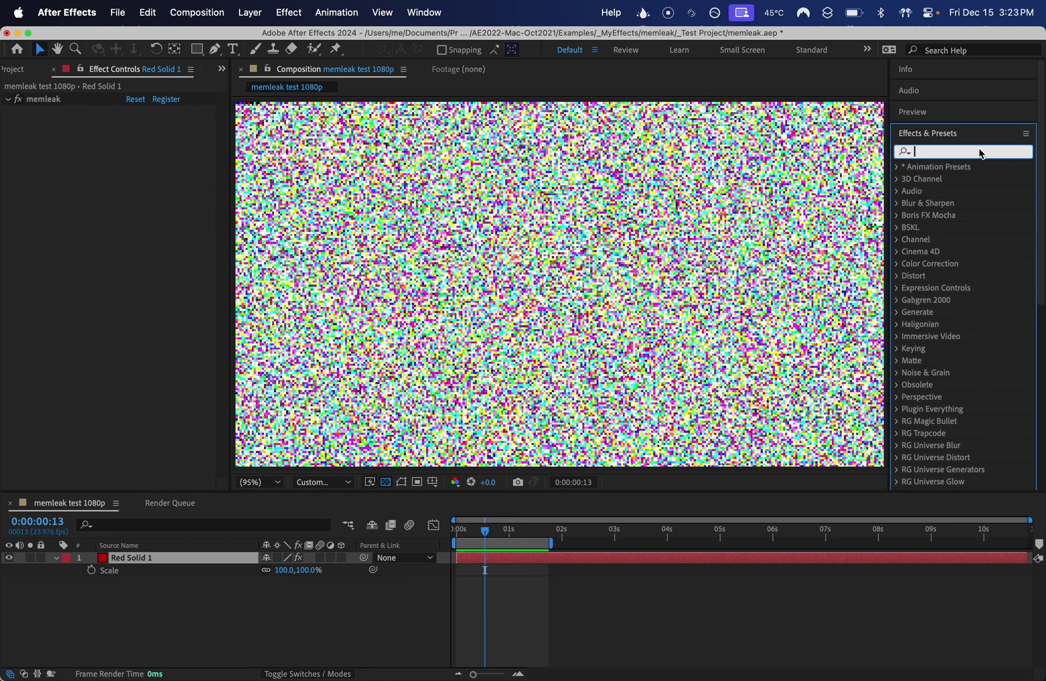
pyautogui.write('pixelfan')
pyautogui.doubleClick(946, 182)
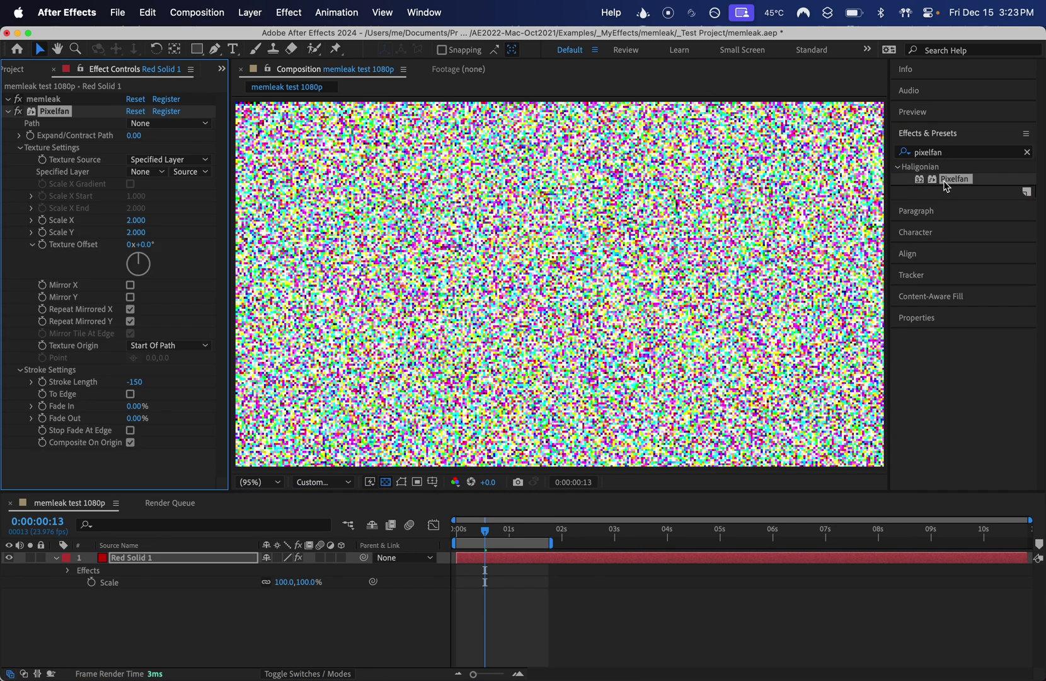
# Step: Draw a wide elliptical mask in the upper right of the red solid and set its mask mode to None
pyautogui.click(197, 48)
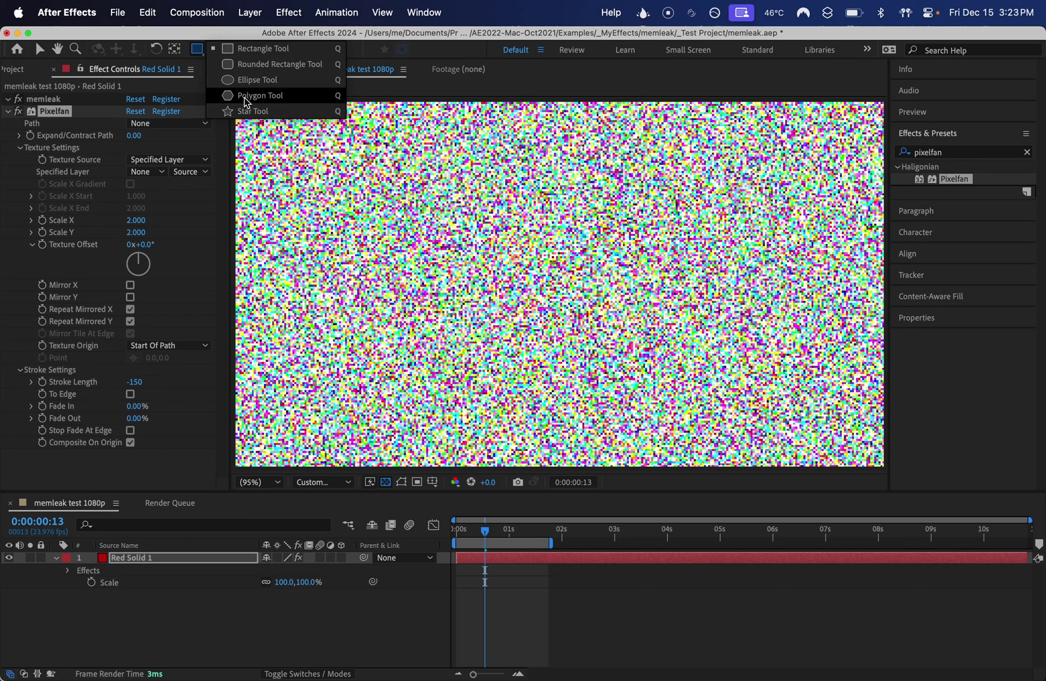
pyautogui.click(256, 80)
pyautogui.moveTo(554, 171); pyautogui.dragTo(870, 243)
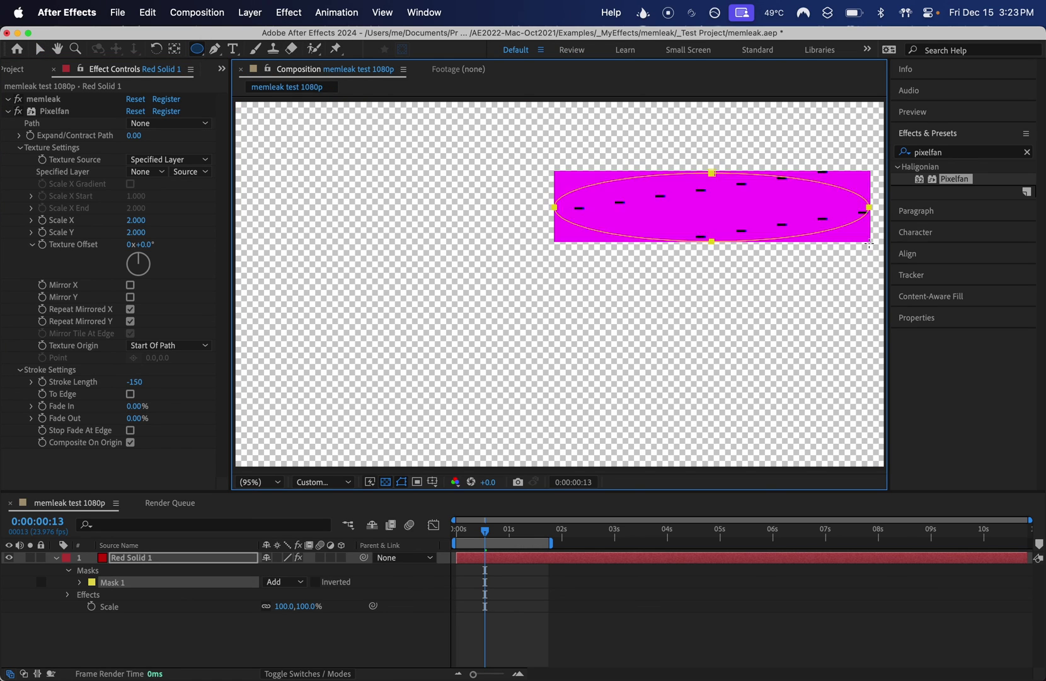
pyautogui.click(295, 586)
pyautogui.click(289, 571)
# Step: Set Pixelfan's path to Mask 1 and its texture source to Original Frame
pyautogui.click(165, 123)
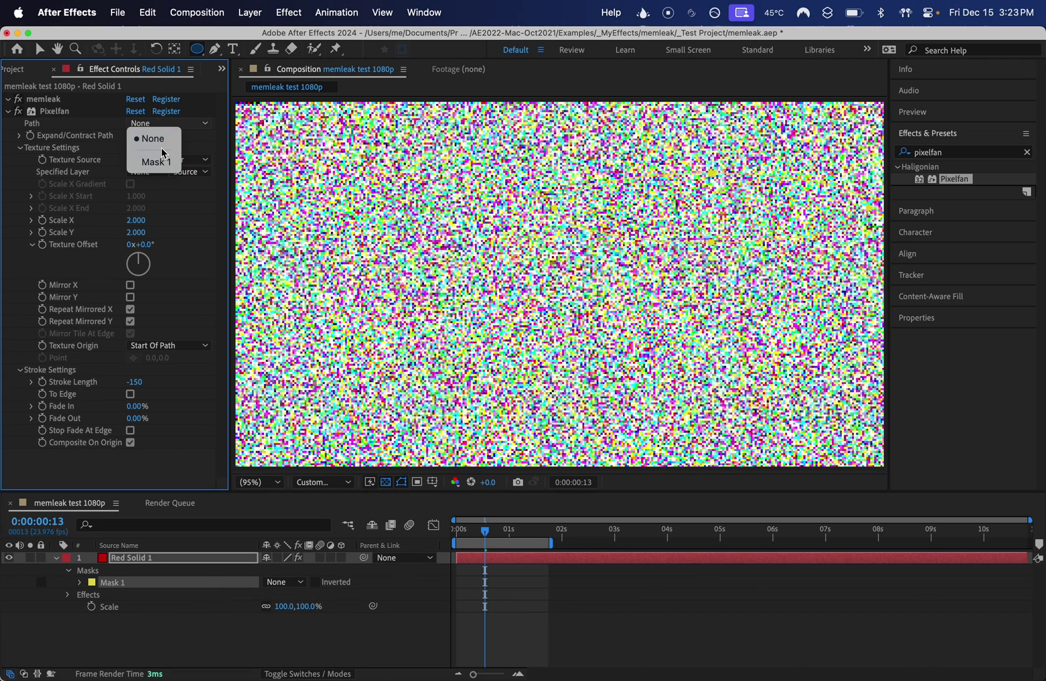
pyautogui.click(157, 163)
pyautogui.click(157, 162)
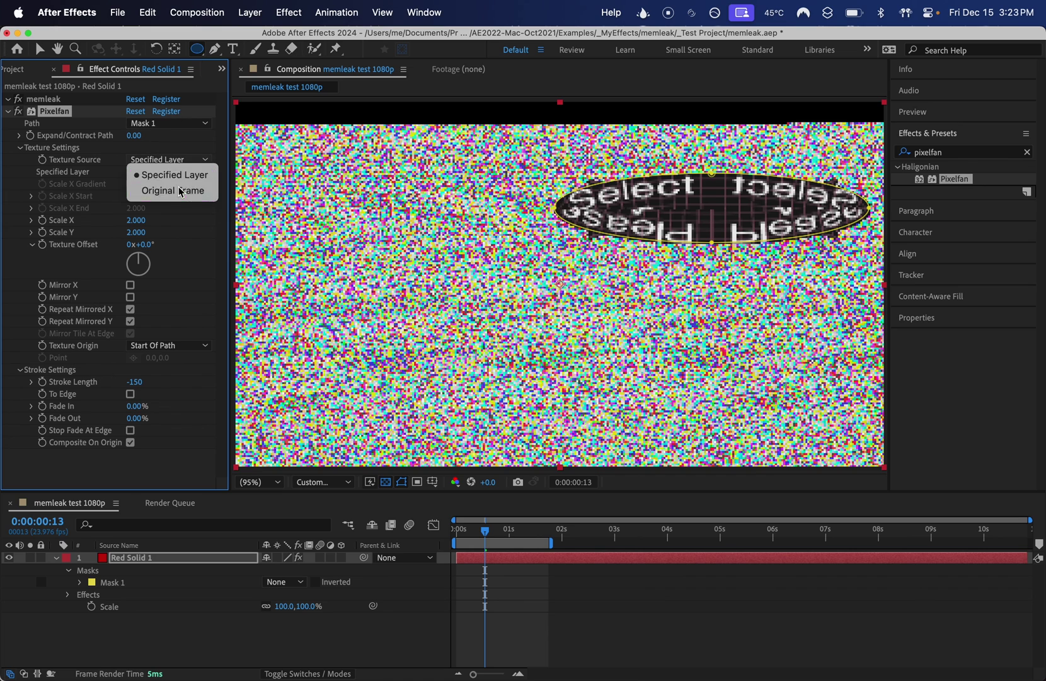
pyautogui.click(148, 189)
# Step: Set Pixelfan's Stroke Length to 410 and Scale X to 0.201, and reshape the mask by moving its leftmost point down and outward
pyautogui.moveTo(135, 382); pyautogui.dragTo(180, 380)
pyautogui.moveTo(138, 220); pyautogui.dragTo(124, 221)
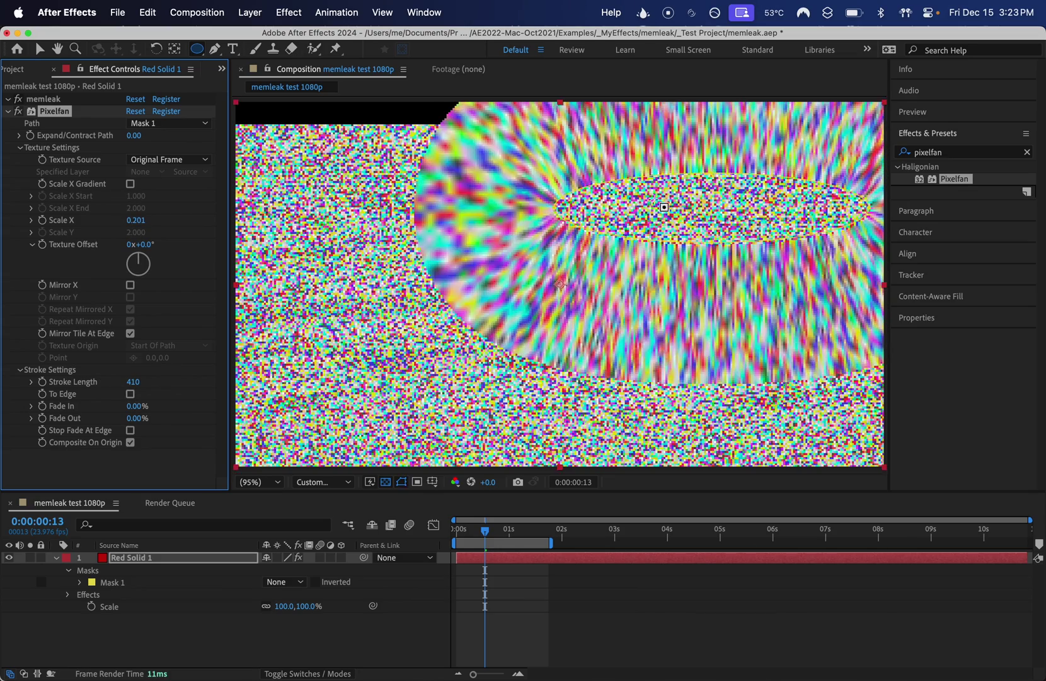
pyautogui.press('v')
pyautogui.moveTo(554, 207); pyautogui.dragTo(501, 255)
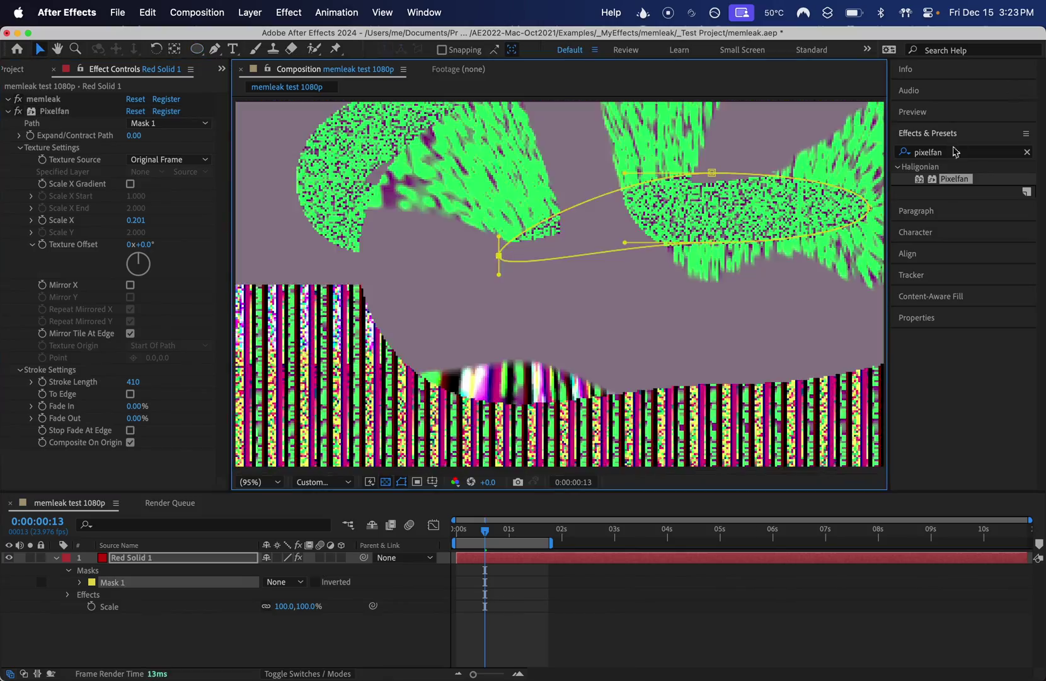
# Step: Add Pixel Sorter 3 below Pixelfan, set its lower threshold to 0.000 and upper threshold to 0.974, and play a preview
pyautogui.click(956, 155)
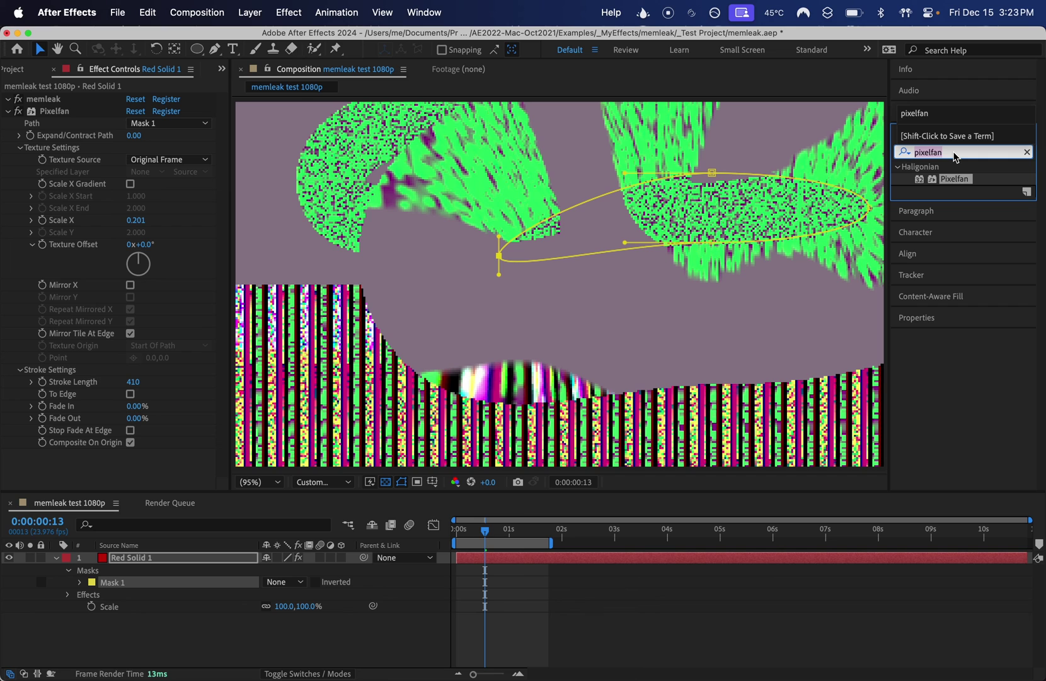
pyautogui.write('pixel so')
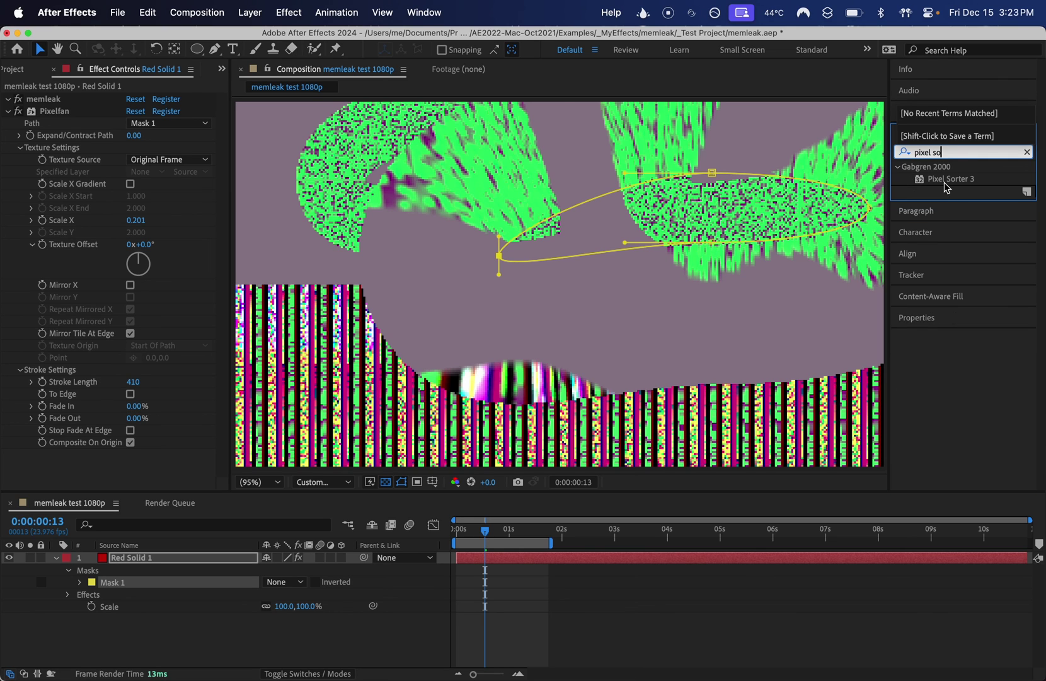
pyautogui.moveTo(945, 180); pyautogui.dragTo(146, 320)
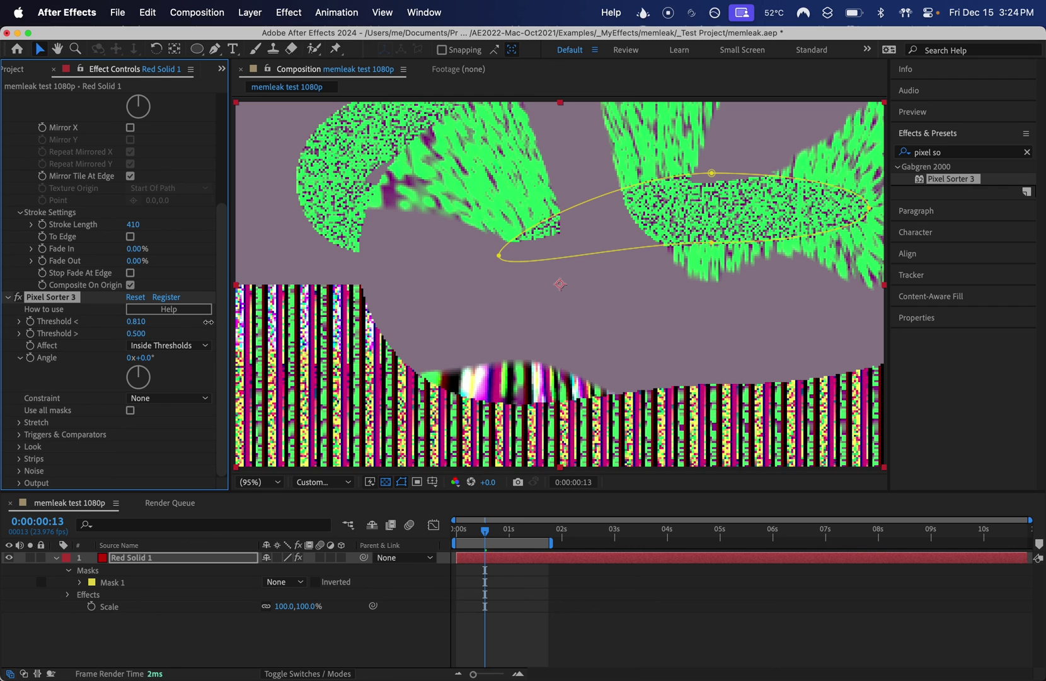
pyautogui.moveTo(125, 328); pyautogui.dragTo(126, 332)
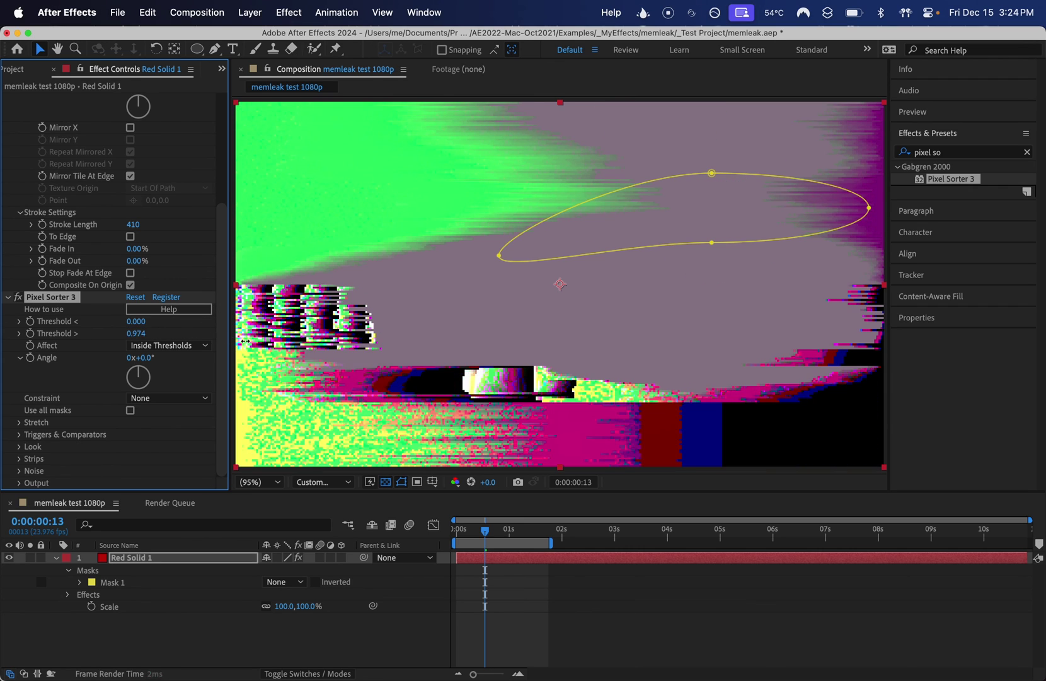
pyautogui.press('space')
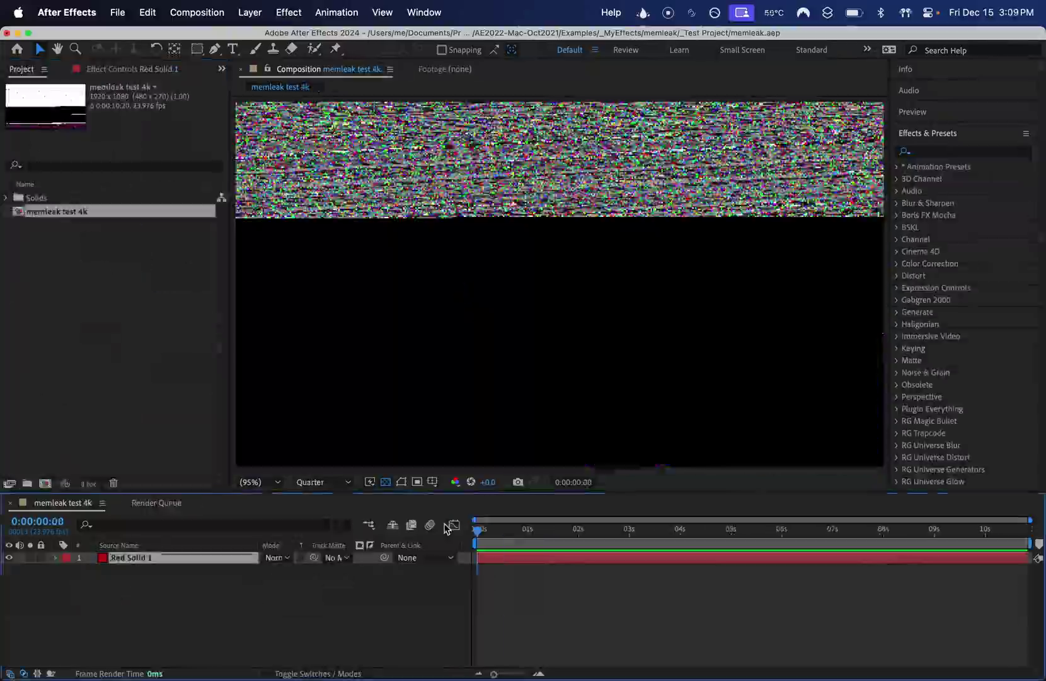
# Step: Set the composition's preview resolution to Full, then scrub and play the glitch from the start of the timeline
pyautogui.click(325, 483)
pyautogui.click(325, 512)
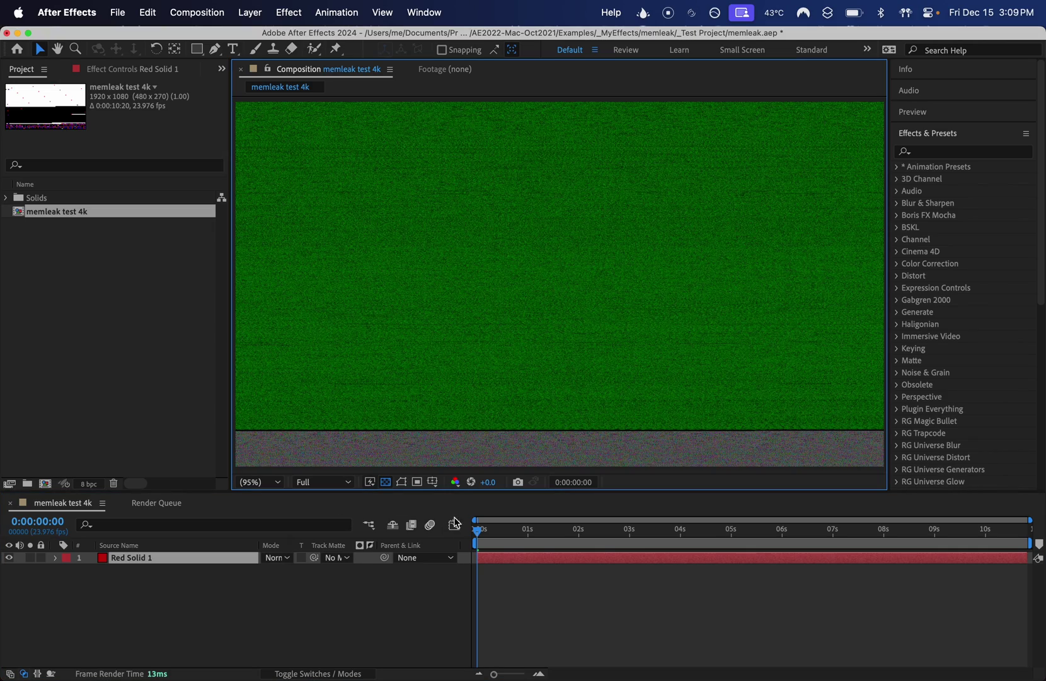
pyautogui.moveTo(479, 531); pyautogui.dragTo(524, 539)
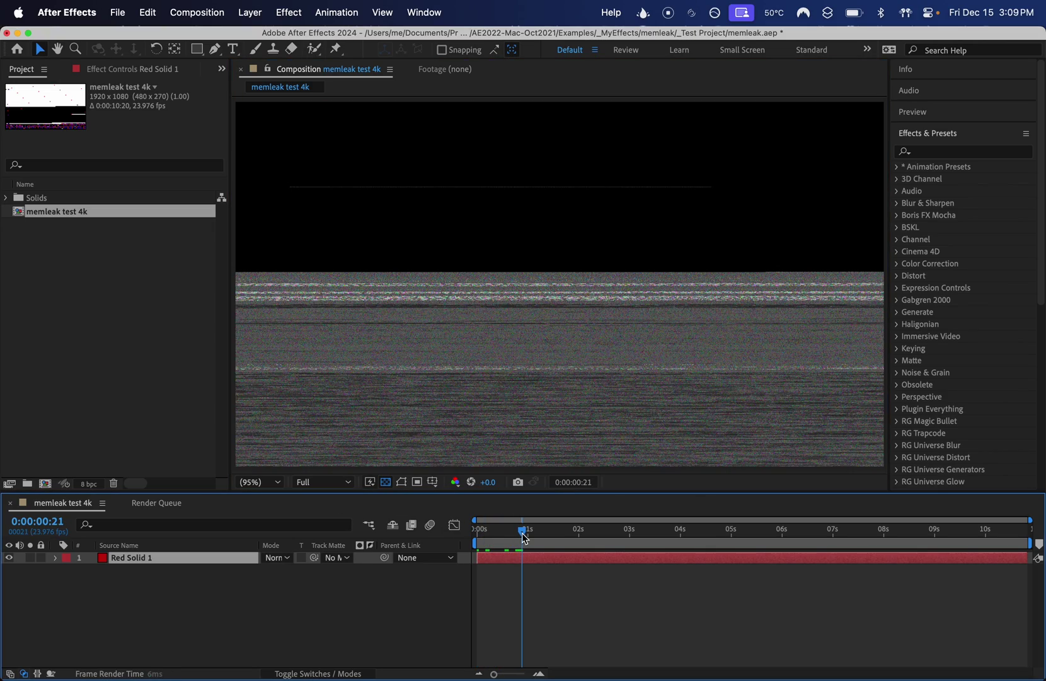
pyautogui.press('space')
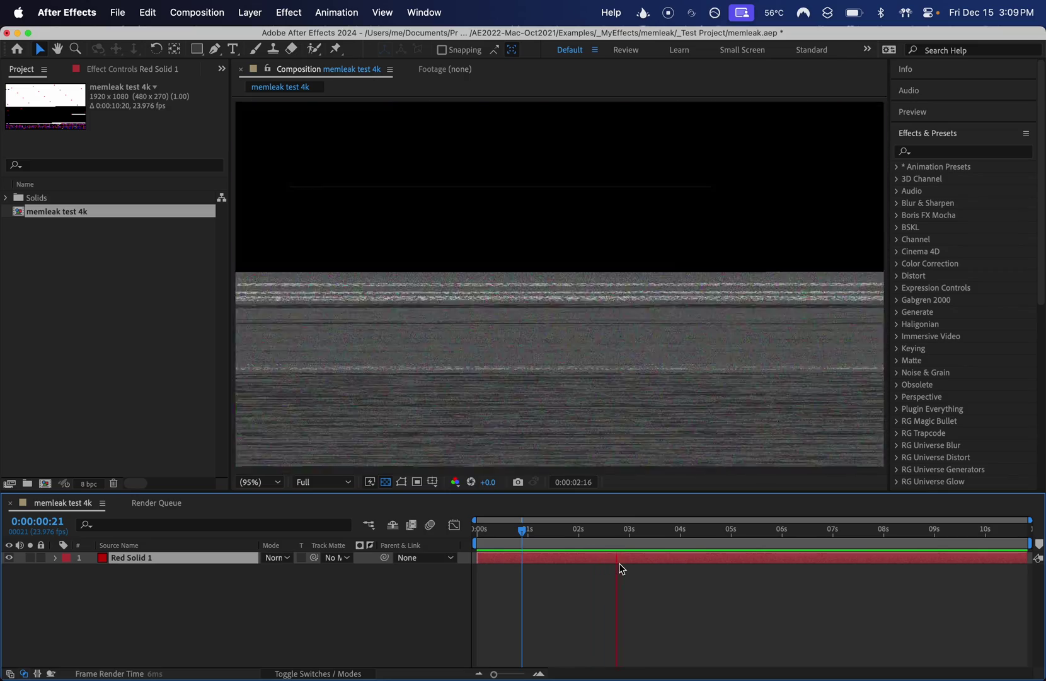
pyautogui.press('space')
pyautogui.moveTo(545, 527); pyautogui.dragTo(467, 535)
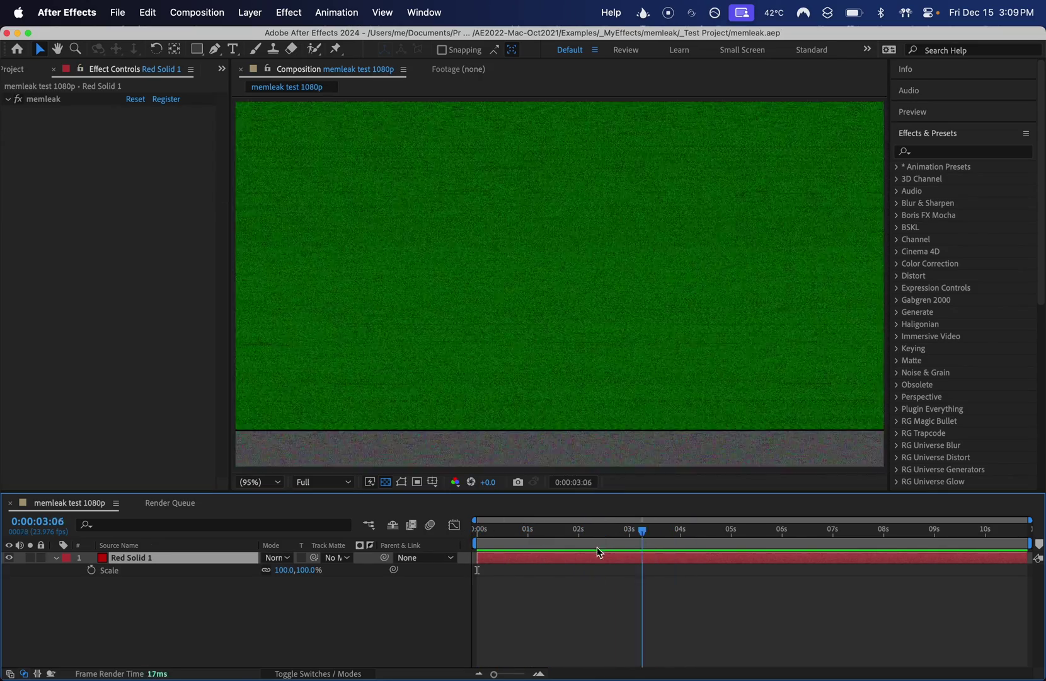
pyautogui.press('space')
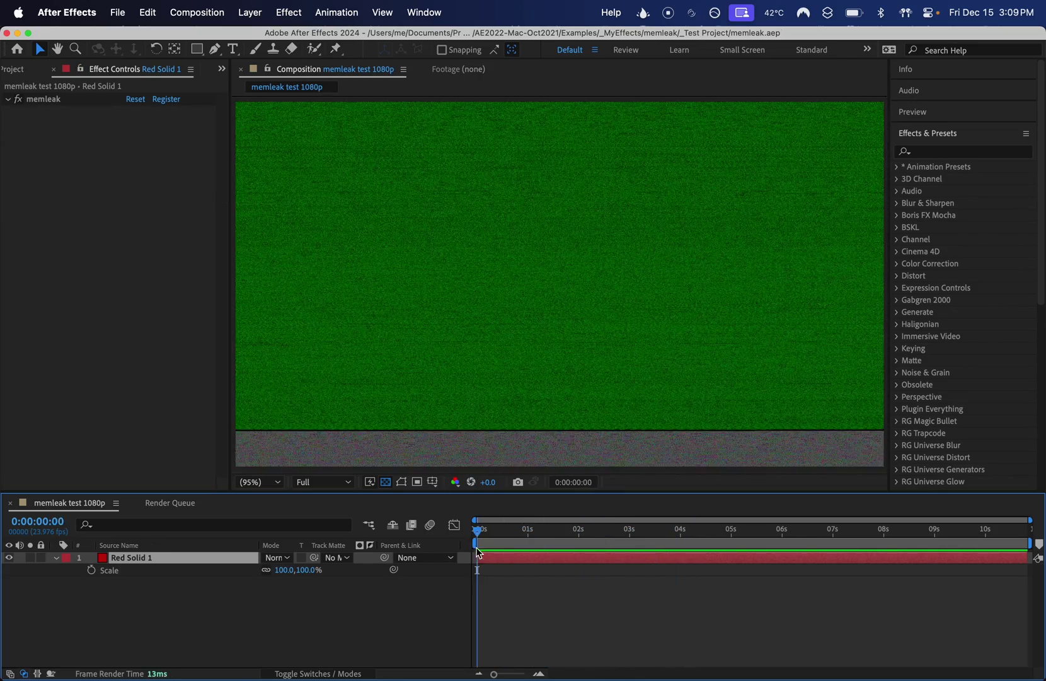
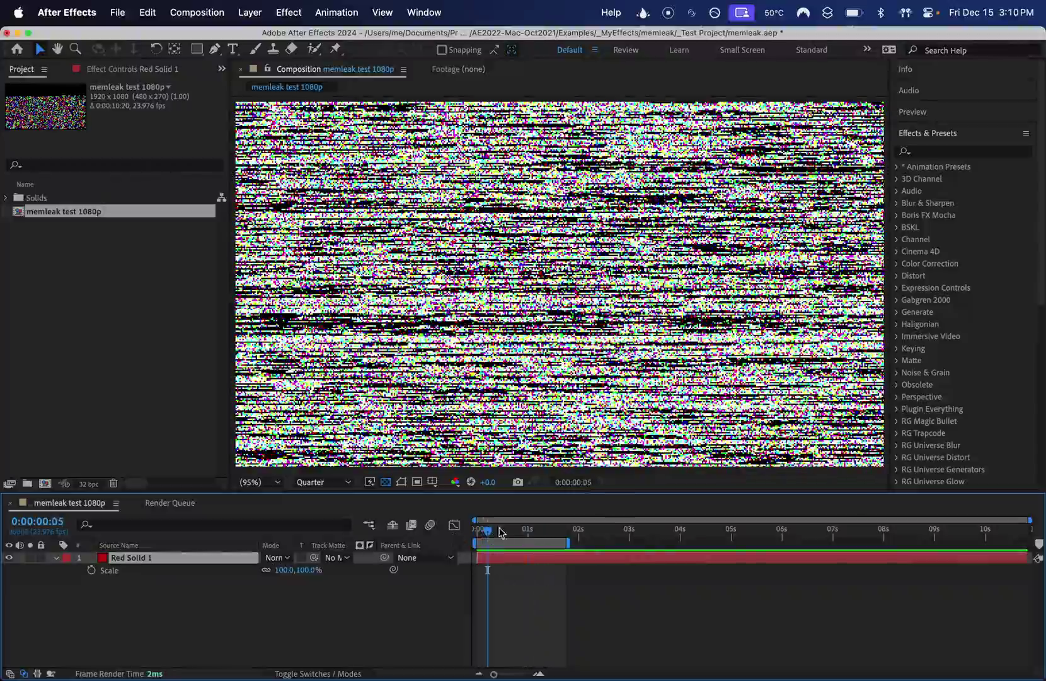
# Step: Return to the first frame and add the memleak test 1080p composition to the render queue
pyautogui.moveTo(500, 533); pyautogui.dragTo(474, 537)
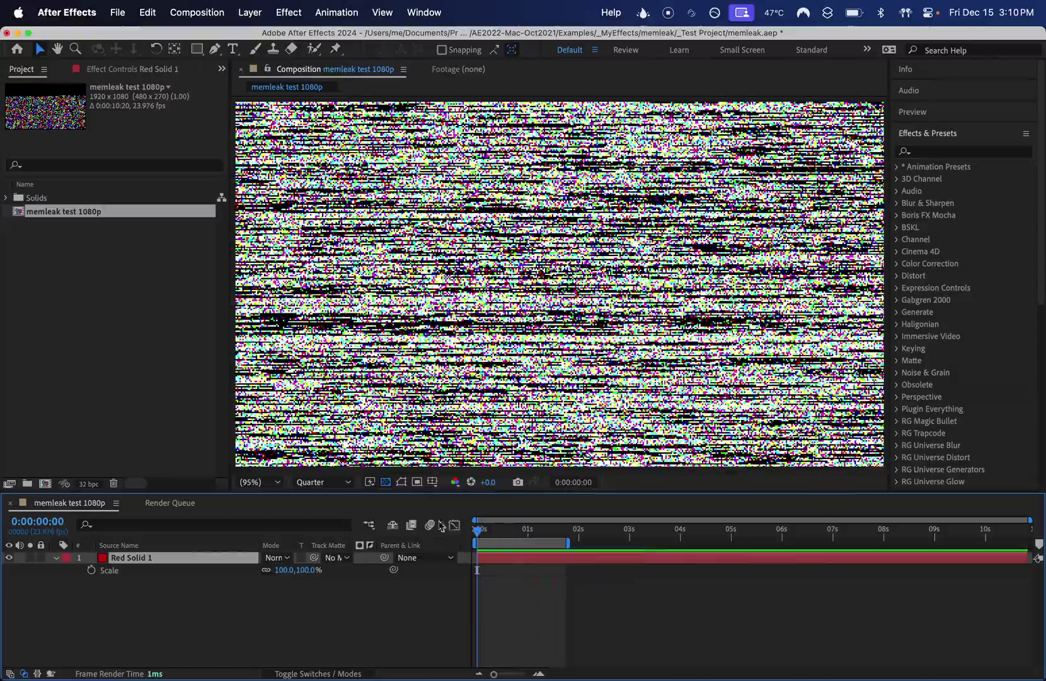
pyautogui.click(197, 12)
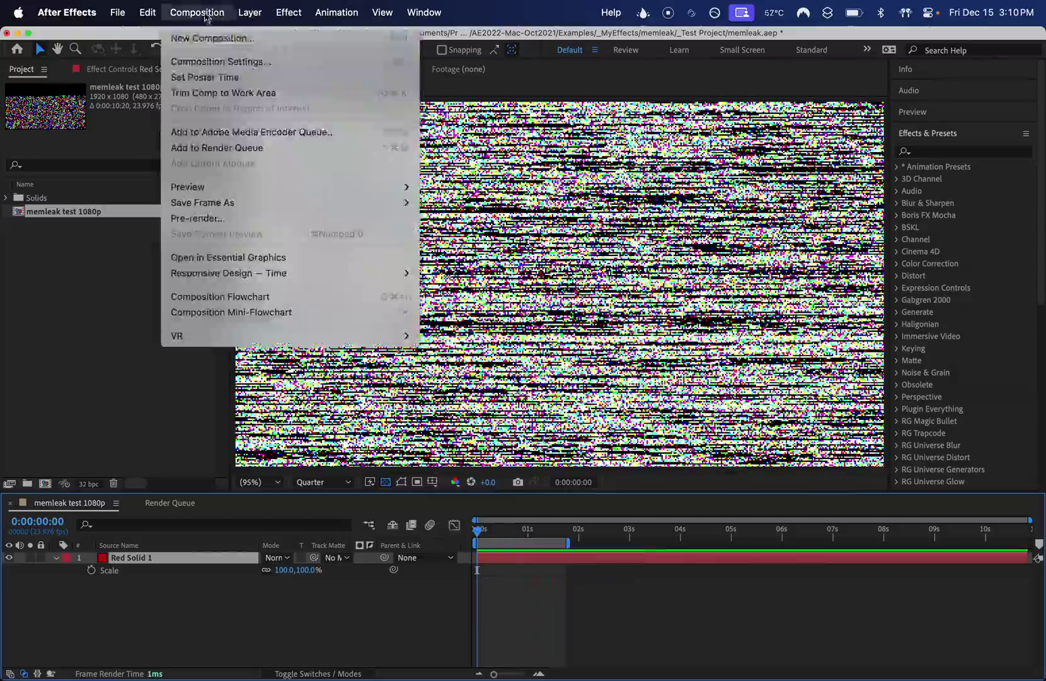
pyautogui.click(238, 147)
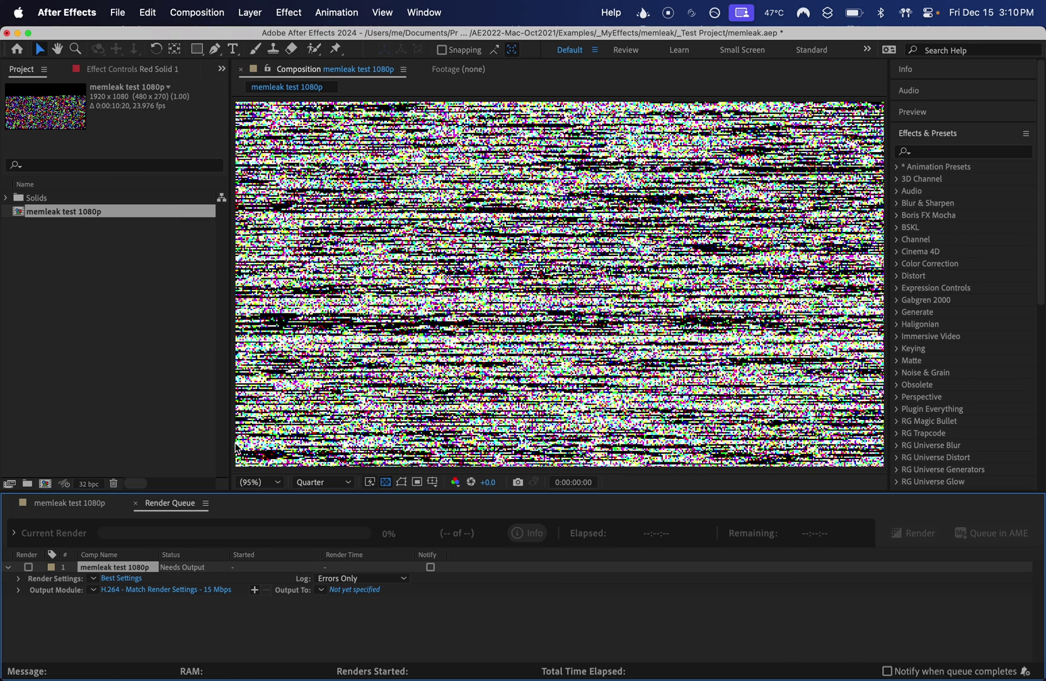
# Step: Set the queued item's render resolution to Quarter and render it to memleak test 1080p.mp4 on the desktop
pyautogui.click(123, 578)
pyautogui.click(194, 259)
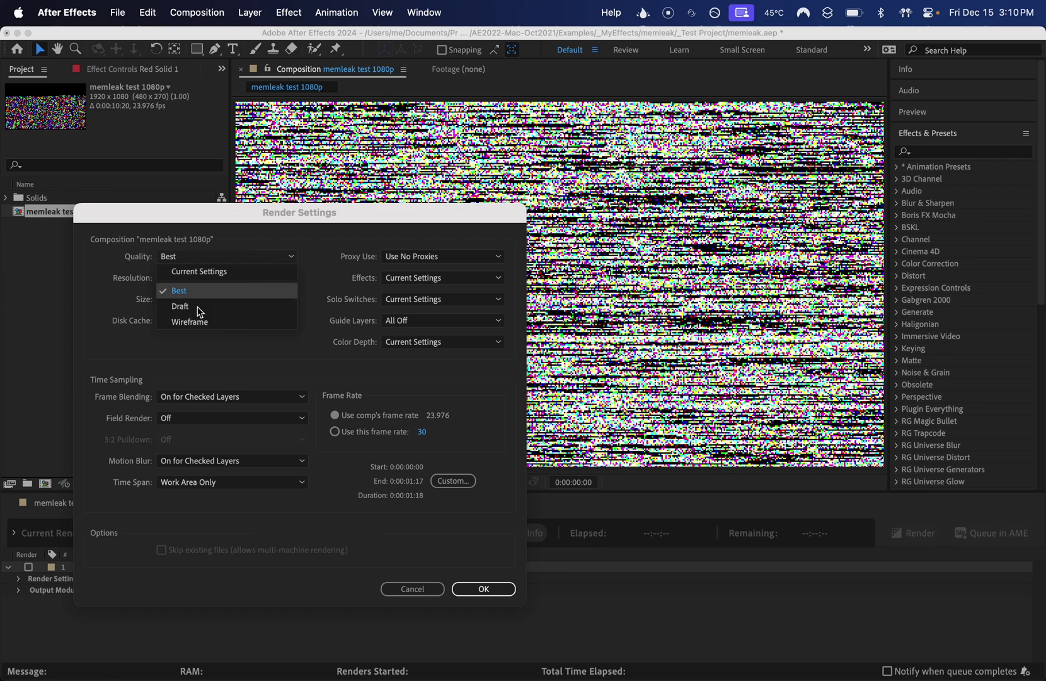
pyautogui.click(225, 253)
pyautogui.click(228, 277)
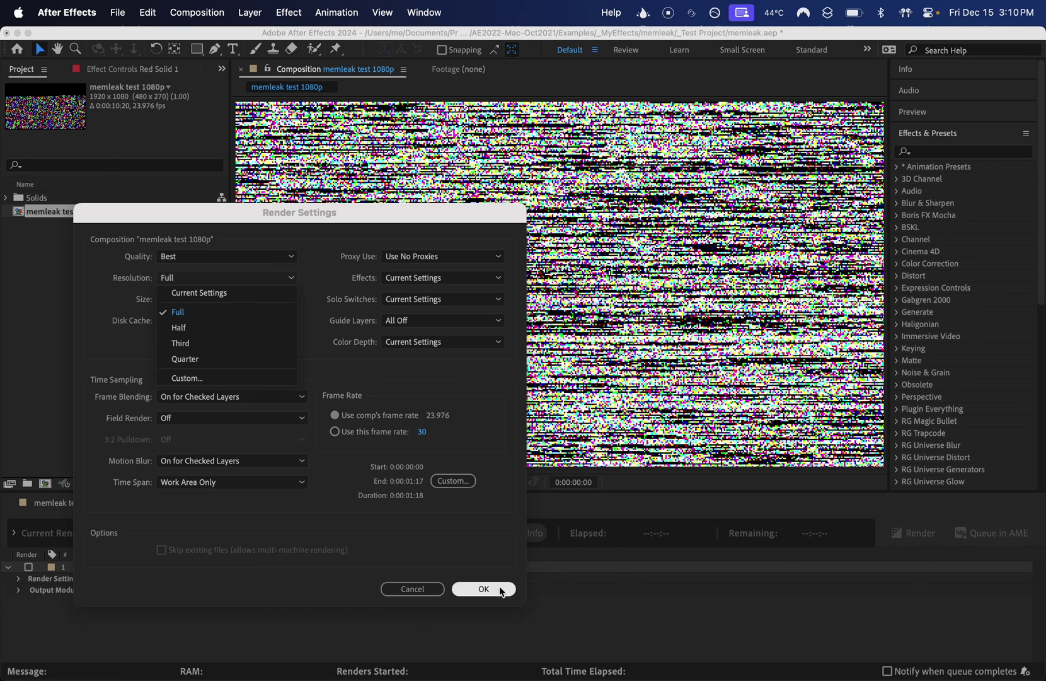
pyautogui.click(230, 360)
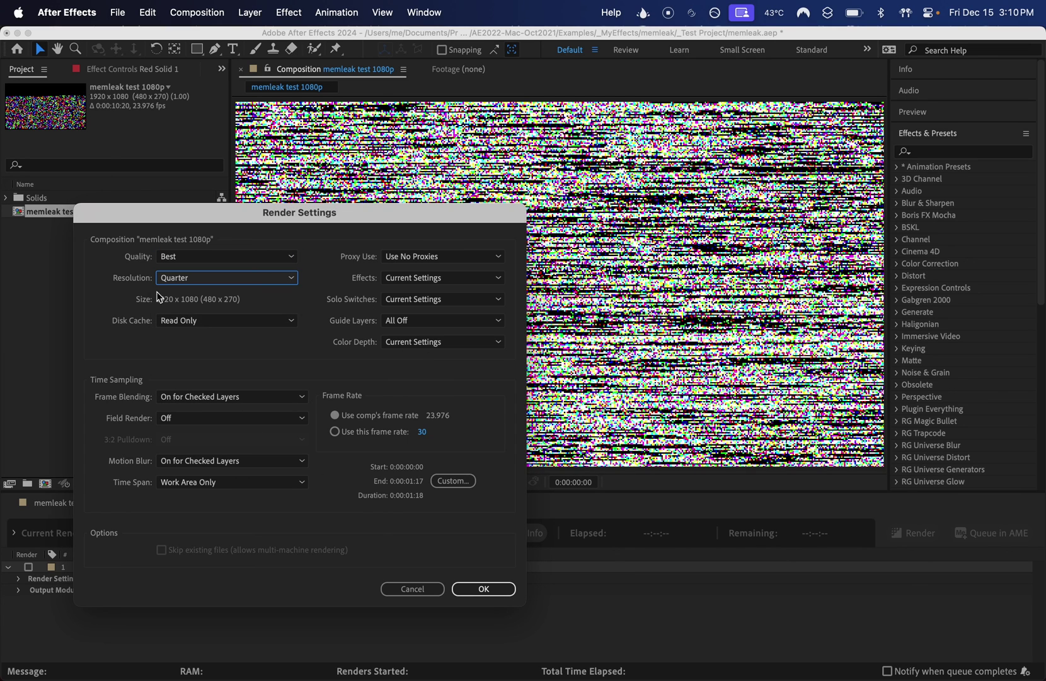
pyautogui.click(486, 587)
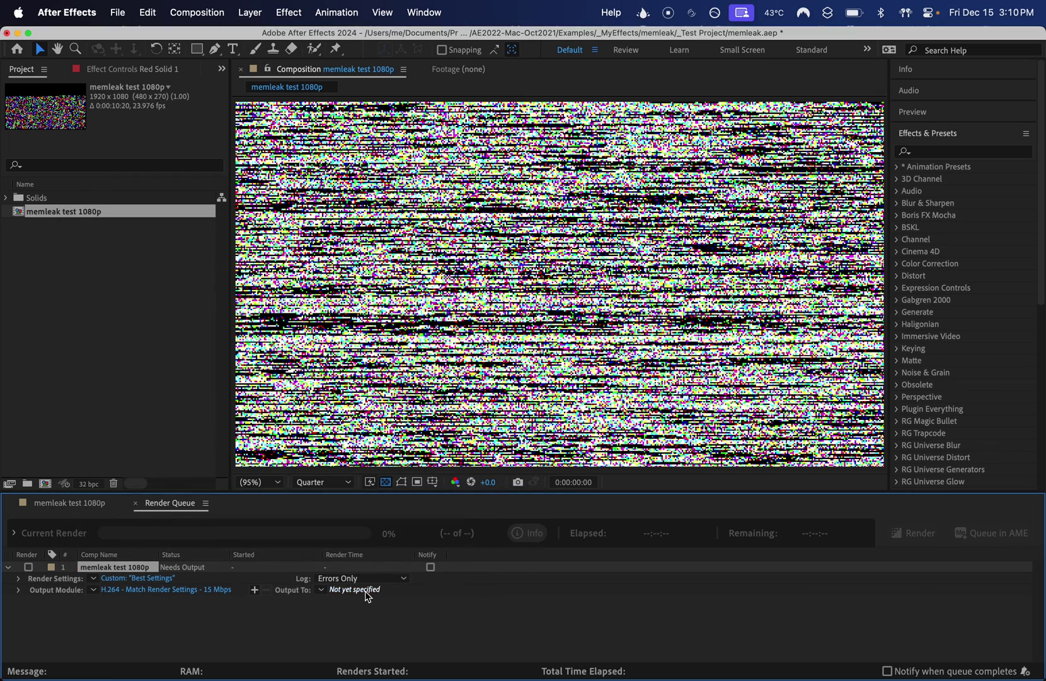
pyautogui.click(368, 592)
pyautogui.press('Return')
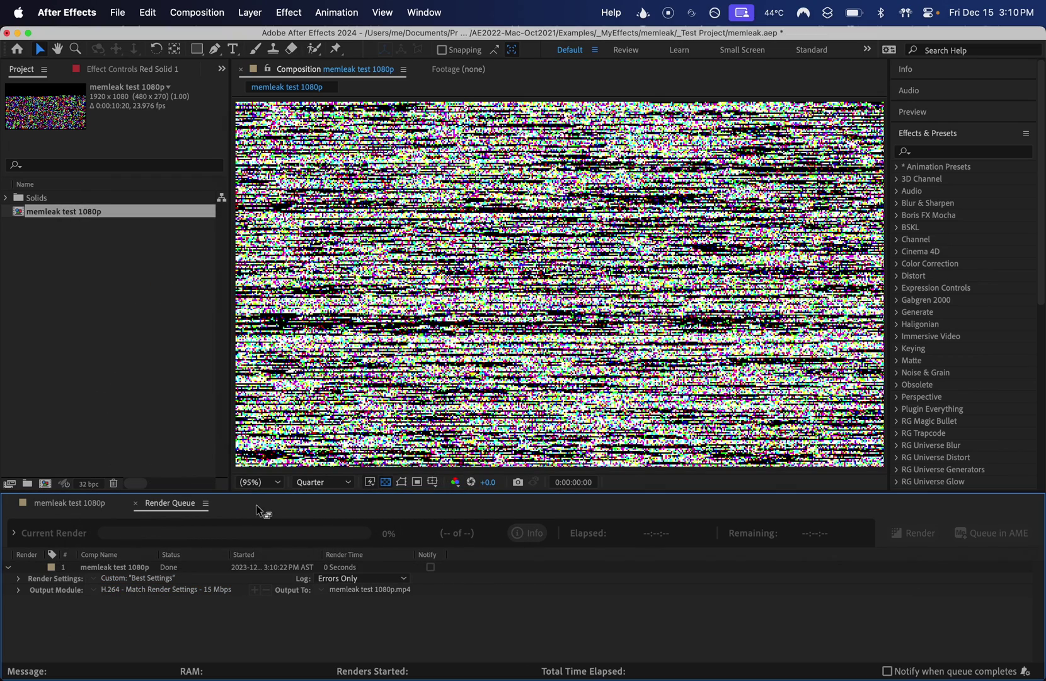
# Step: Return to the composition timeline, switch to Finder and preview the rendered memleak test 1080p.mp4
pyautogui.click(69, 502)
pyautogui.press('super+Tab')
pyautogui.press('super+Tab')
pyautogui.press('super+Tab')
pyautogui.press('super+Tab')
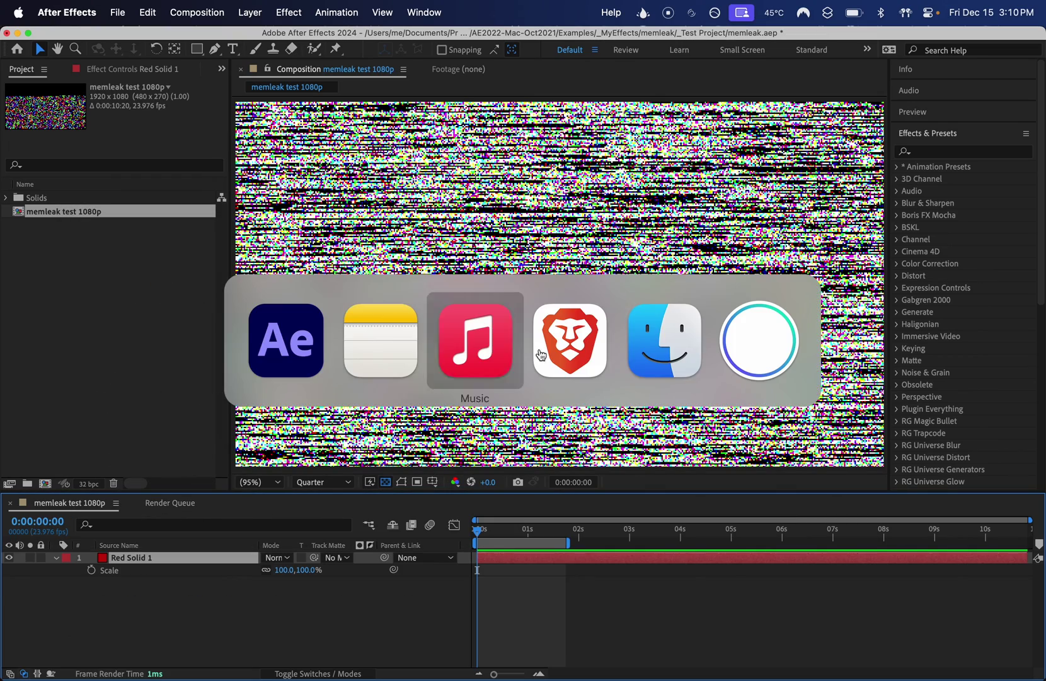
pyautogui.click(374, 206)
pyautogui.press('space')
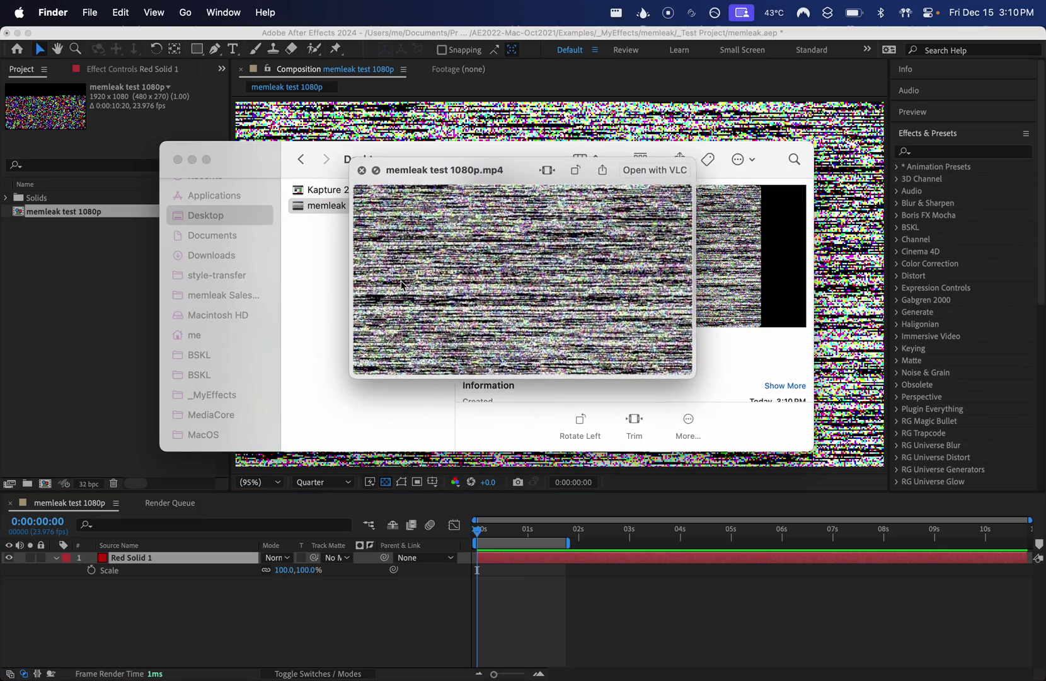
pyautogui.press('space')
# Step: Place memleak test 1080p.mp4 above the red solid in the composition, scale it to 400%, and scrub through its frames
pyautogui.moveTo(341, 205); pyautogui.dragTo(489, 527)
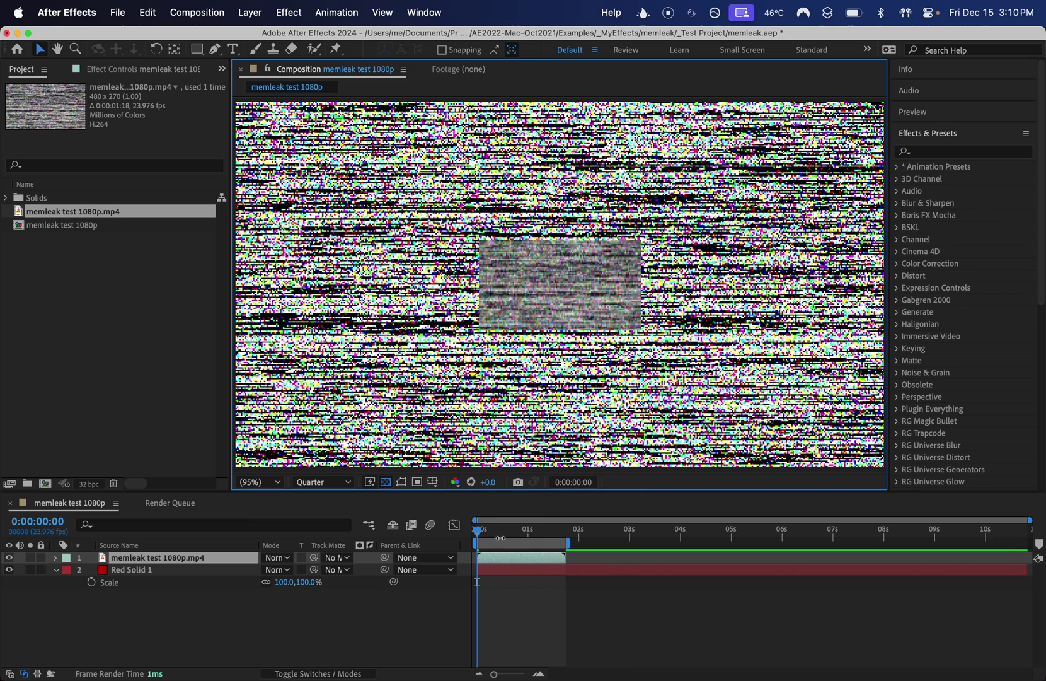
pyautogui.press('s')
pyautogui.rightClick(210, 563)
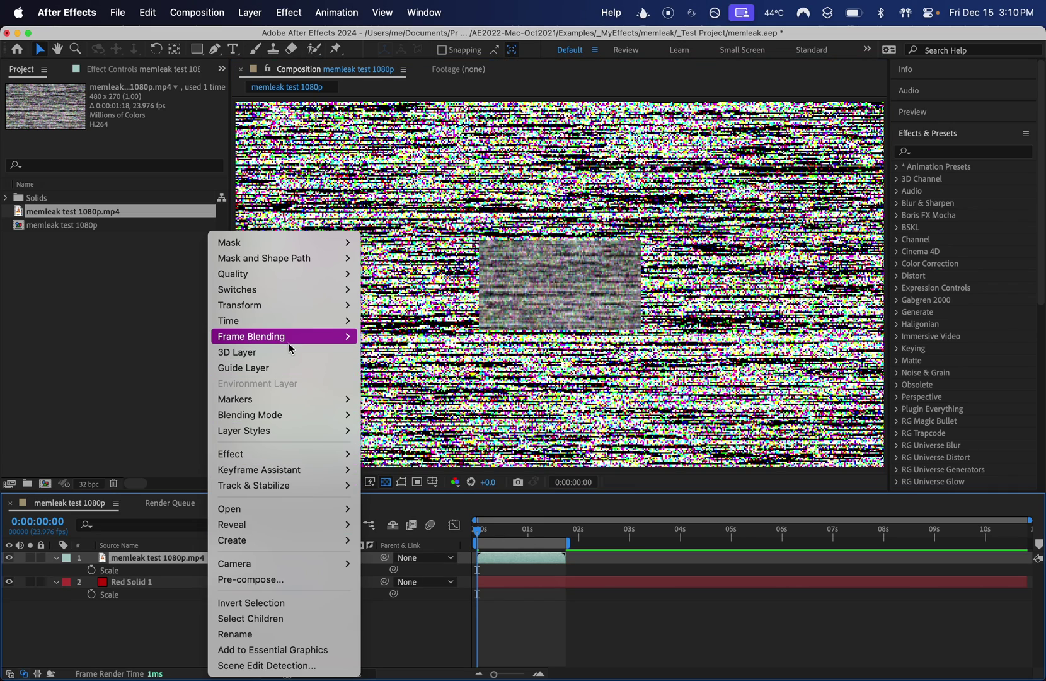
pyautogui.moveTo(343, 304)
pyautogui.click(403, 501)
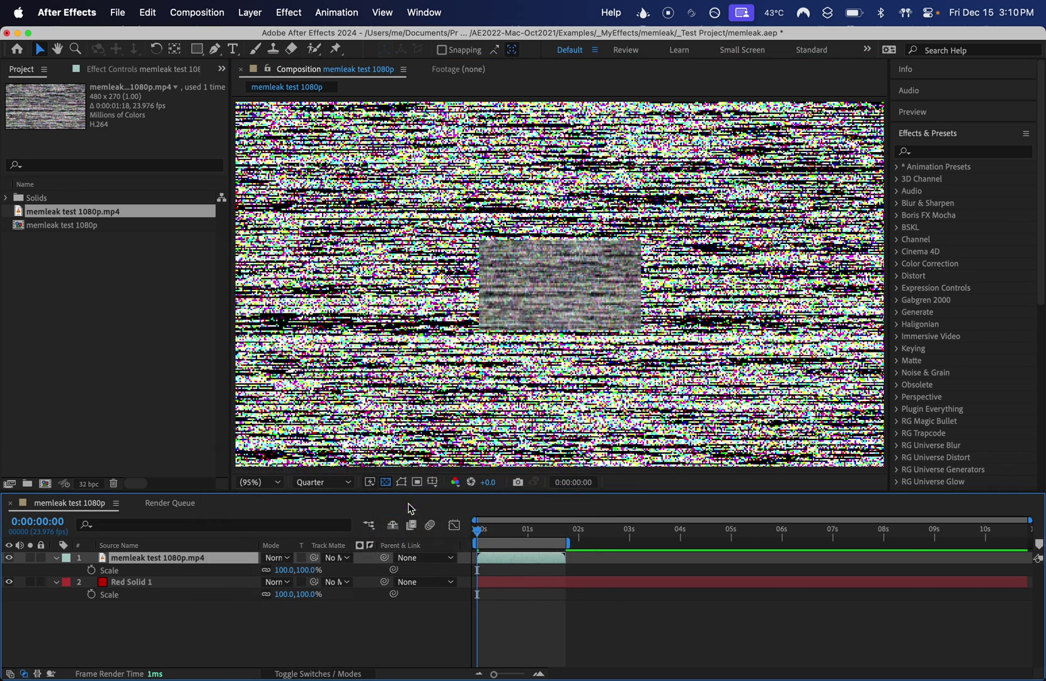
pyautogui.moveTo(488, 532)
pyautogui.mouseDown()
pyautogui.moveTo(535, 533)
pyautogui.moveTo(509, 534)
pyautogui.mouseUp()
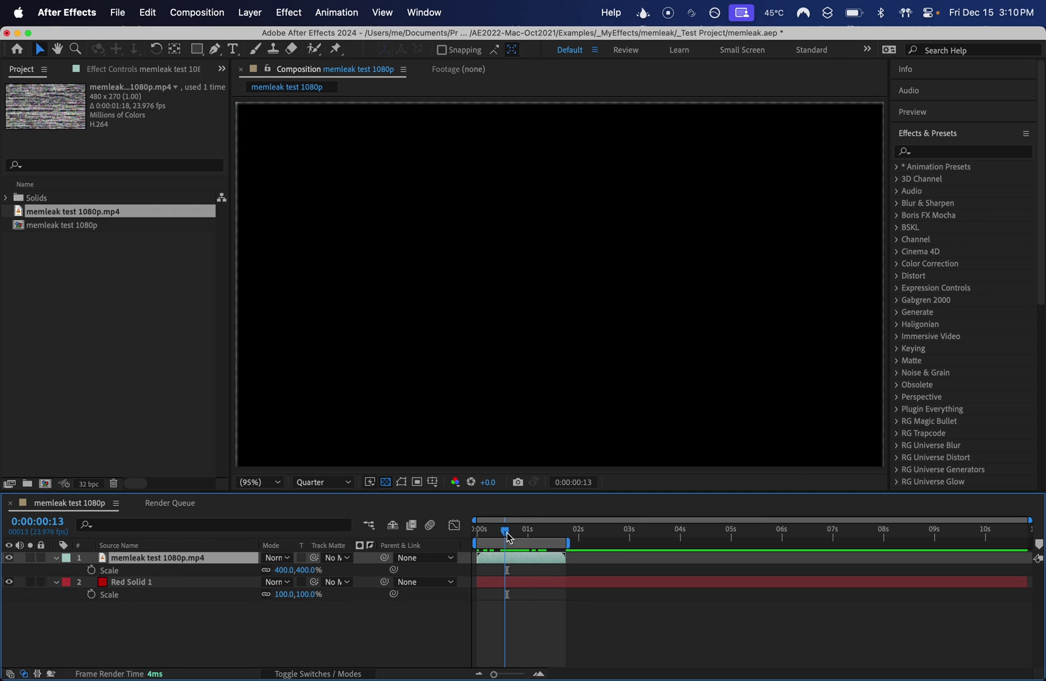
pyautogui.moveTo(507, 533); pyautogui.dragTo(515, 533)
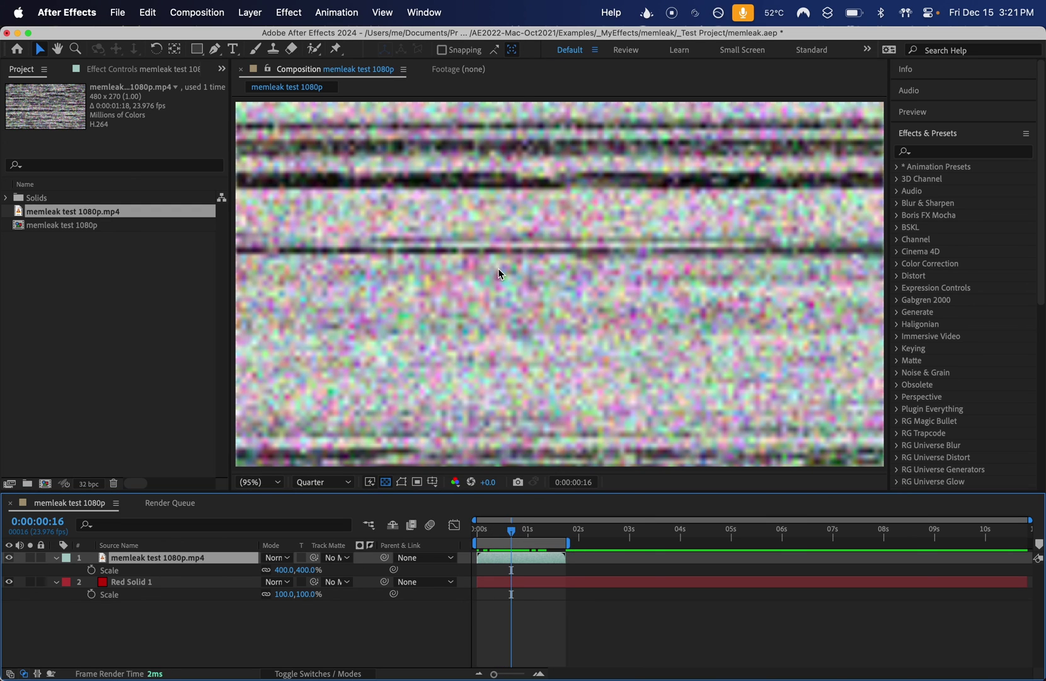
# Step: Switch the memleak test 1080p.mp4 layer's quality to Draft for hard-edged pixels and view the composition at Full resolution
pyautogui.click(316, 673)
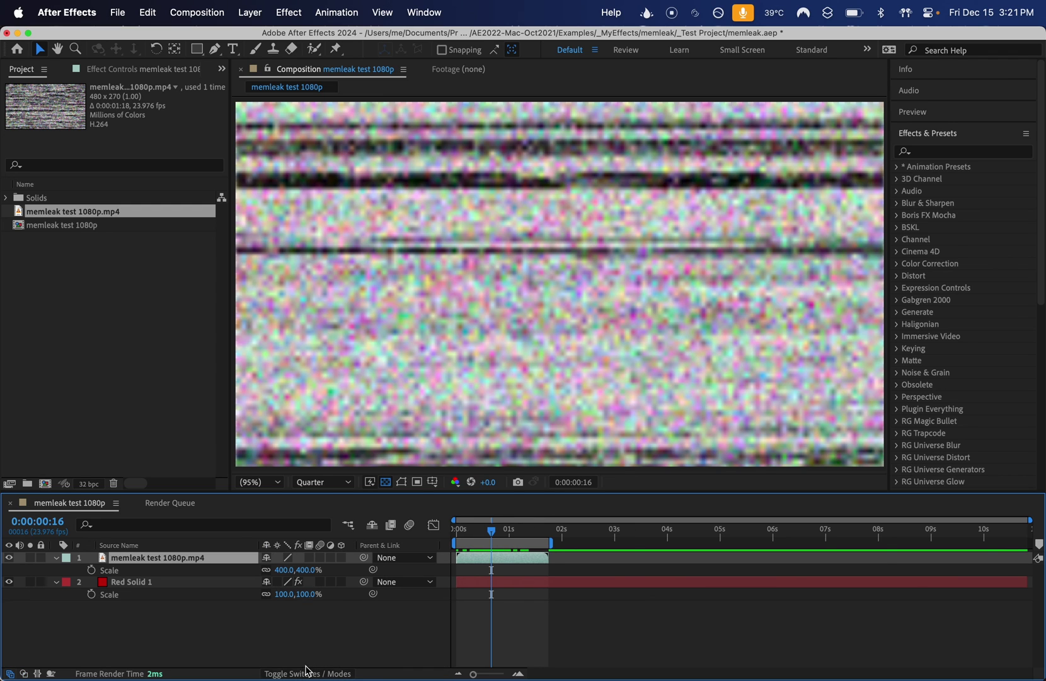
pyautogui.click(287, 557)
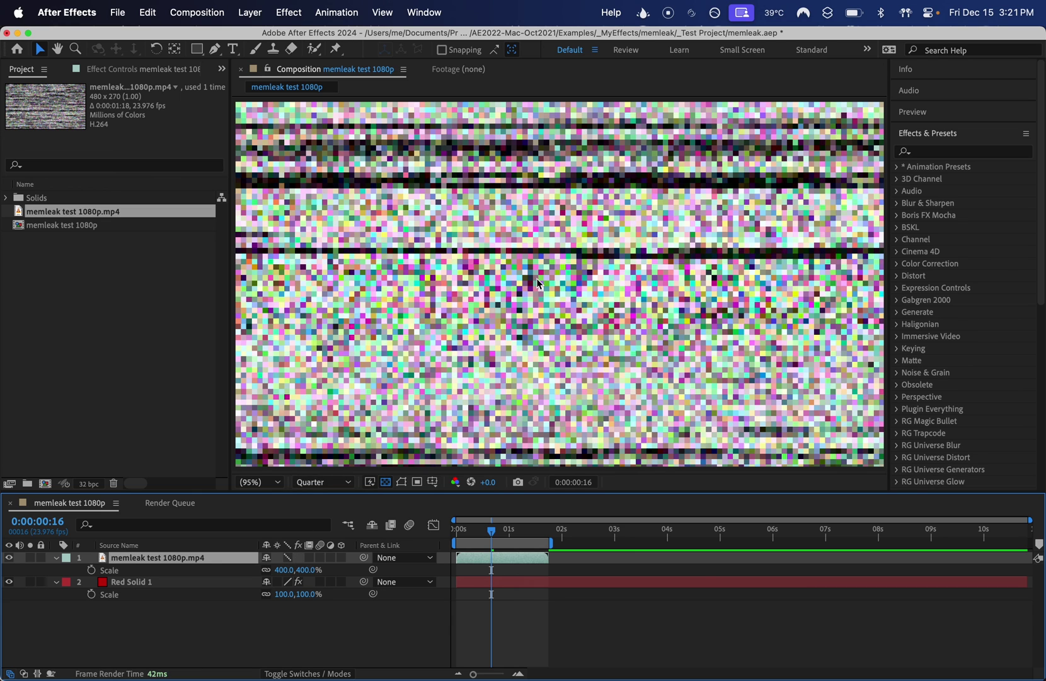
pyautogui.click(334, 484)
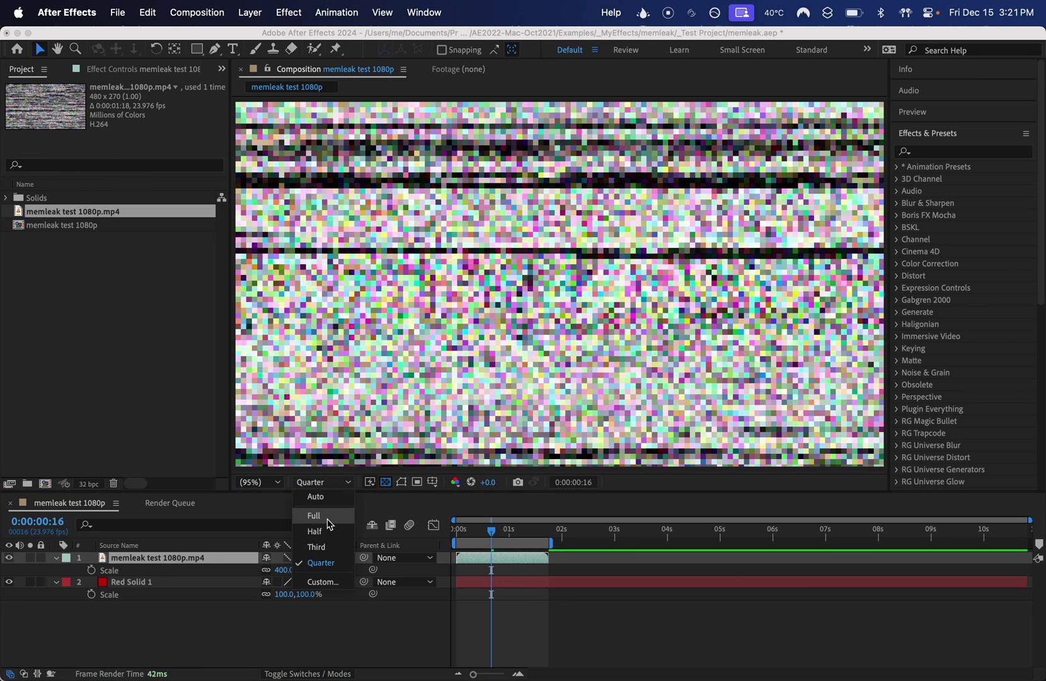
pyautogui.click(328, 515)
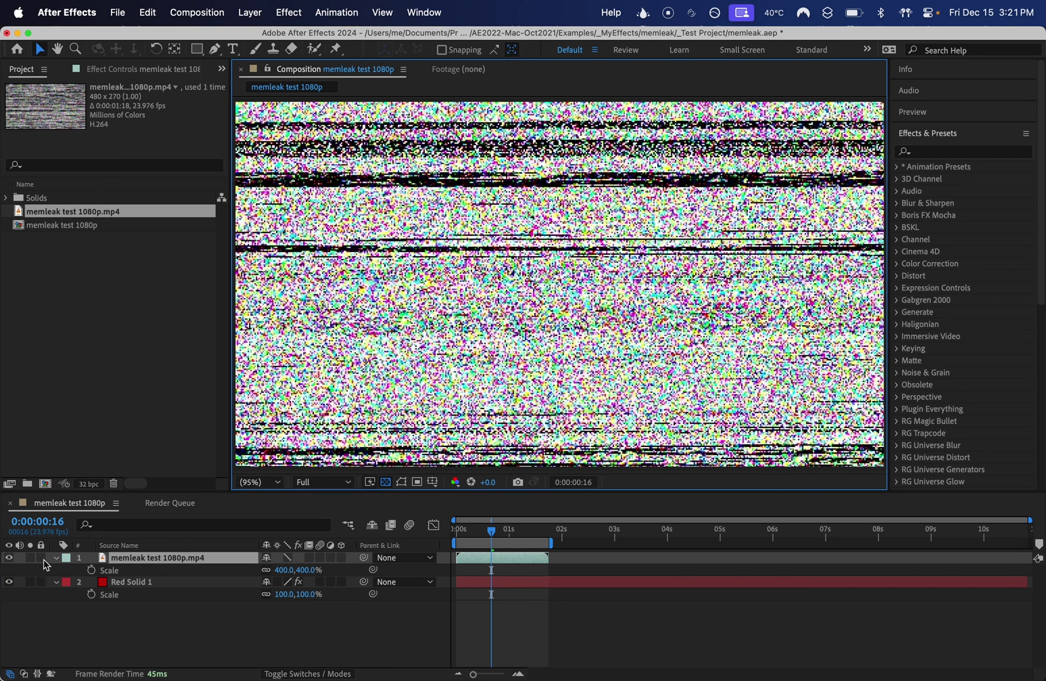
# Step: Compare the red solid's glitch at Quarter resolution with the clip layer hidden against the 400% clip at Full resolution
pyautogui.click(9, 557)
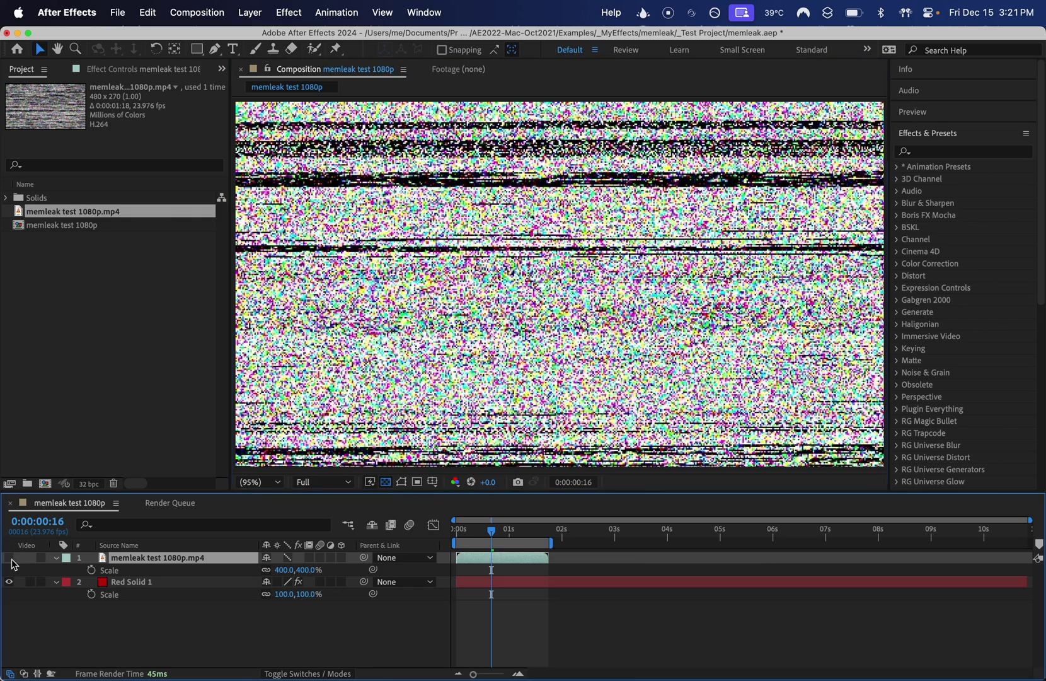
pyautogui.click(334, 484)
pyautogui.click(334, 561)
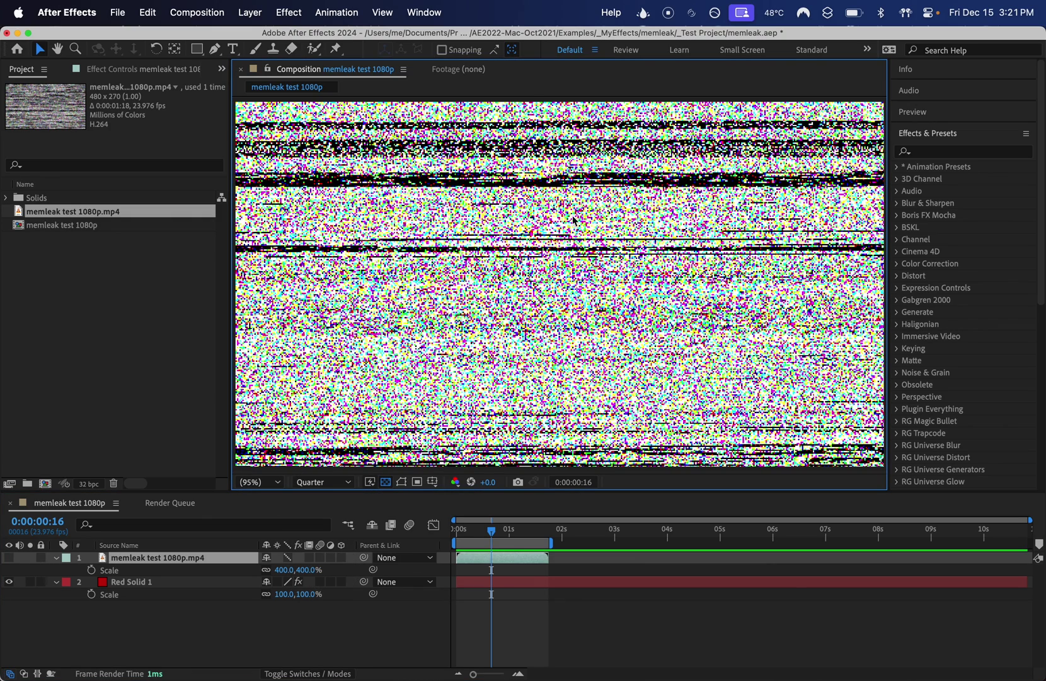
pyautogui.click(9, 557)
pyautogui.click(321, 482)
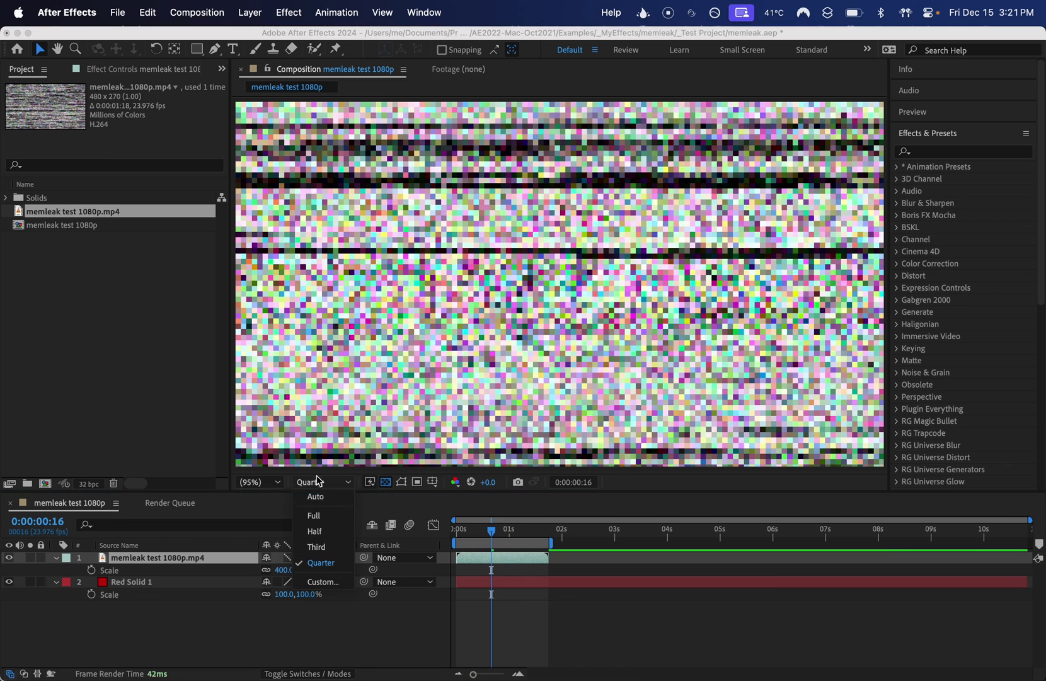
pyautogui.click(315, 515)
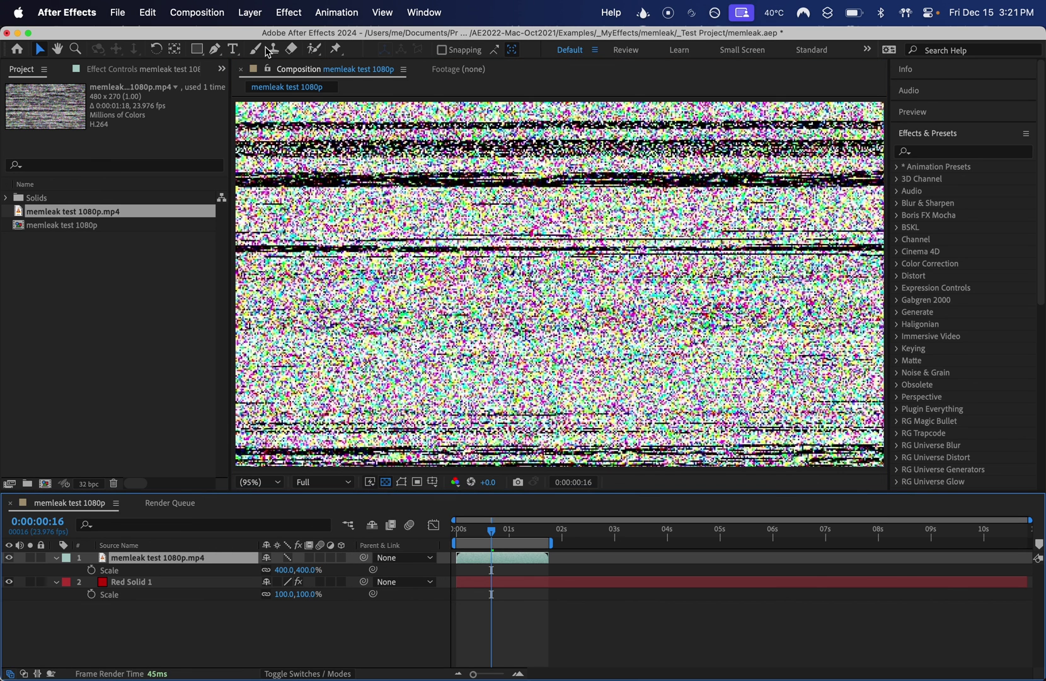
# Step: Undo placing the memleak test 1080p.mp4 layer, return to the first frame, and preview the red solid's glitch
pyautogui.click(196, 12)
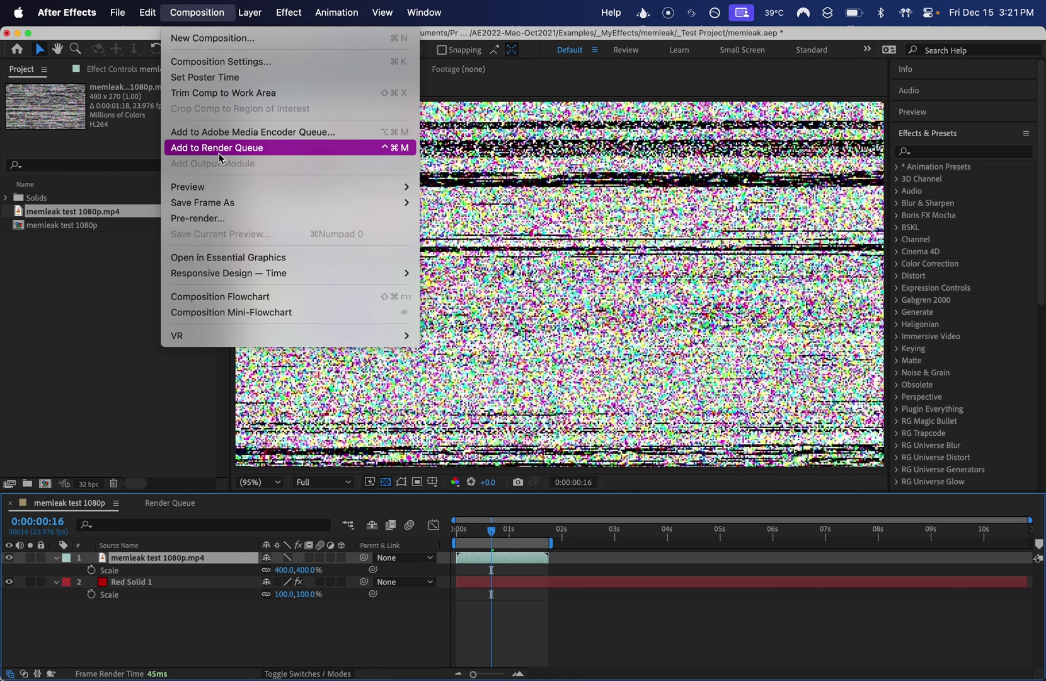
pyautogui.click(220, 155)
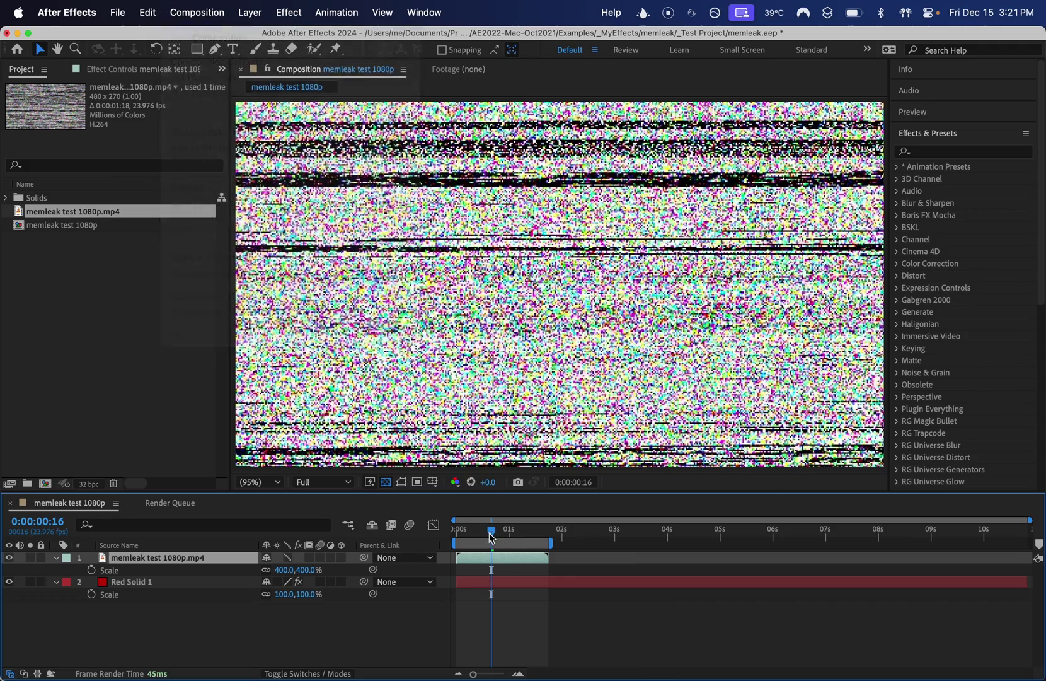
pyautogui.press('super+z')
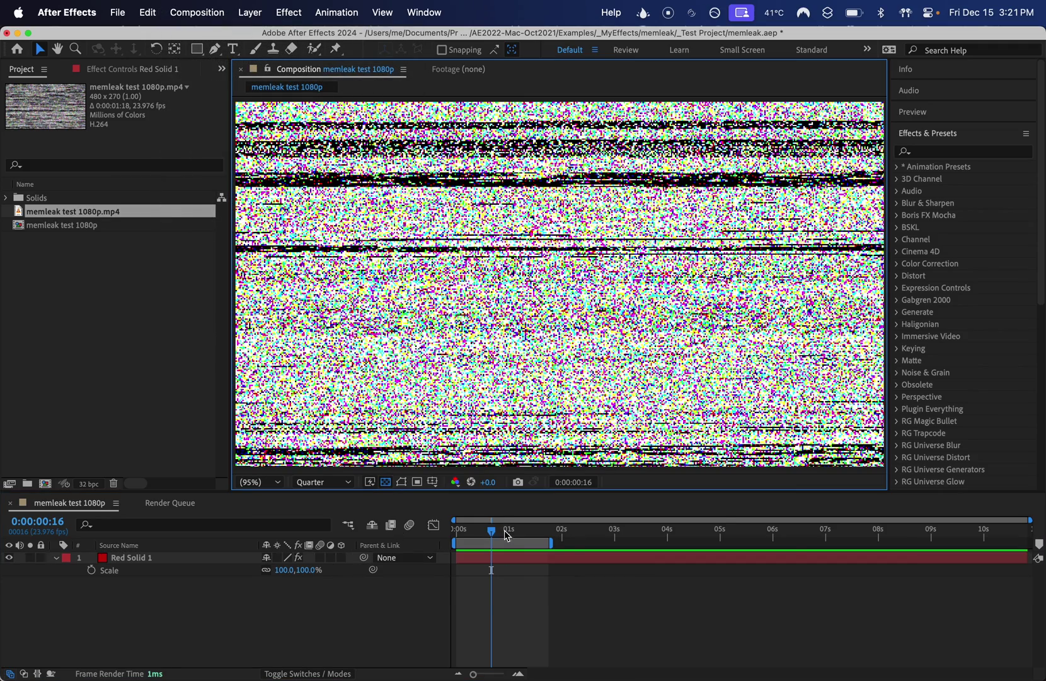
pyautogui.moveTo(507, 535); pyautogui.dragTo(456, 535)
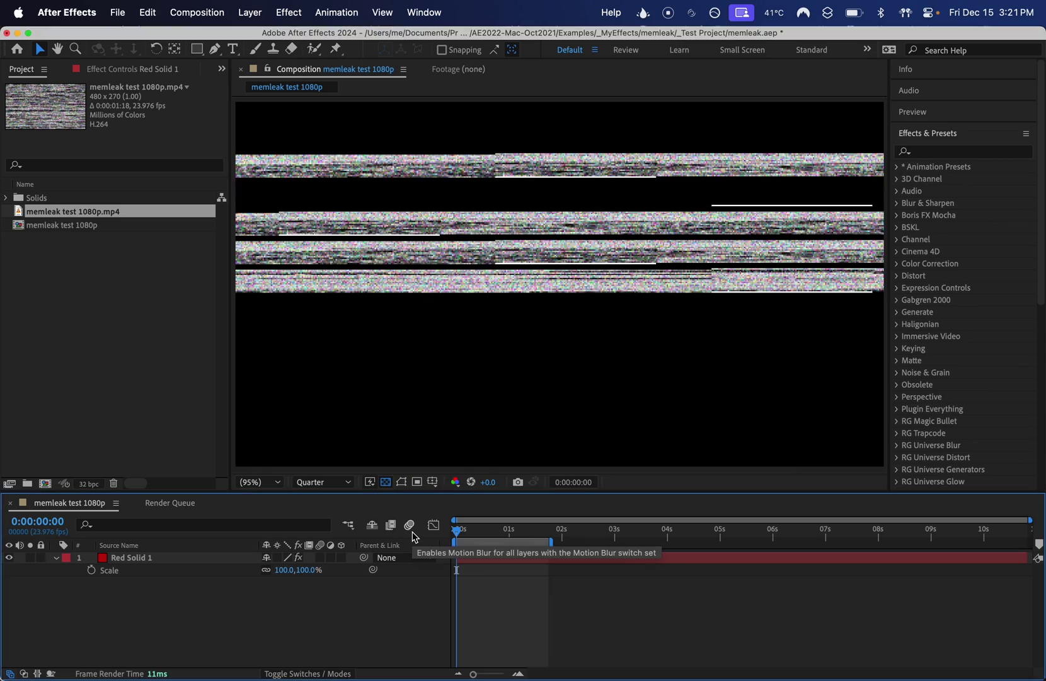
pyautogui.press('space')
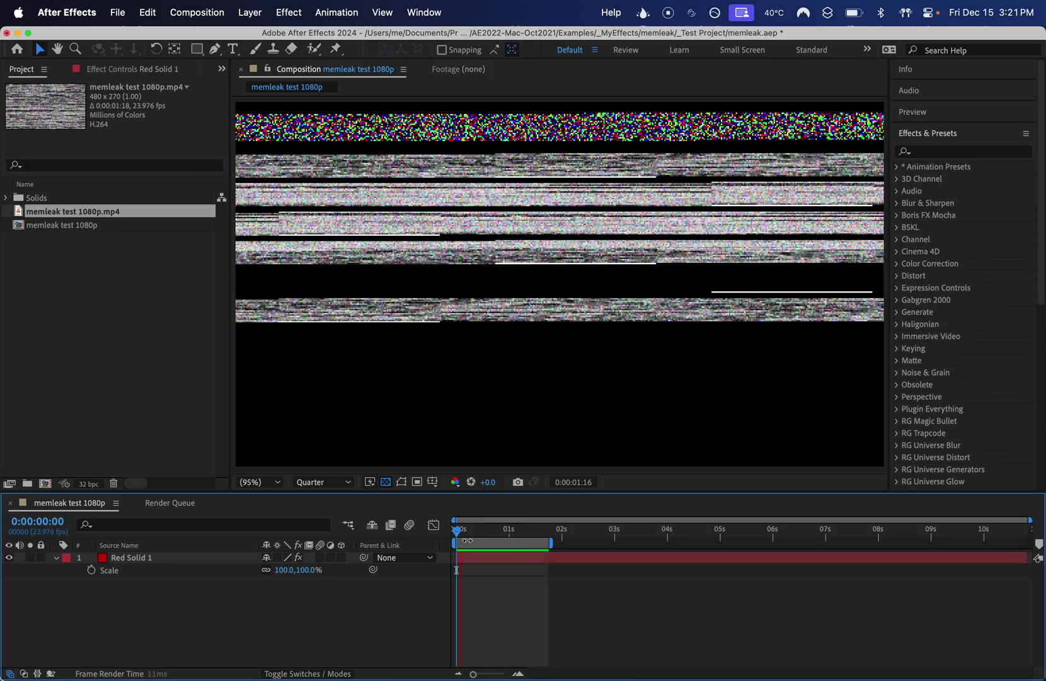
# Step: Move the playhead to frame 0:00:00:02, switch the project color depth to 8 bpc, and preview the glitch
pyautogui.moveTo(467, 533); pyautogui.dragTo(460, 531)
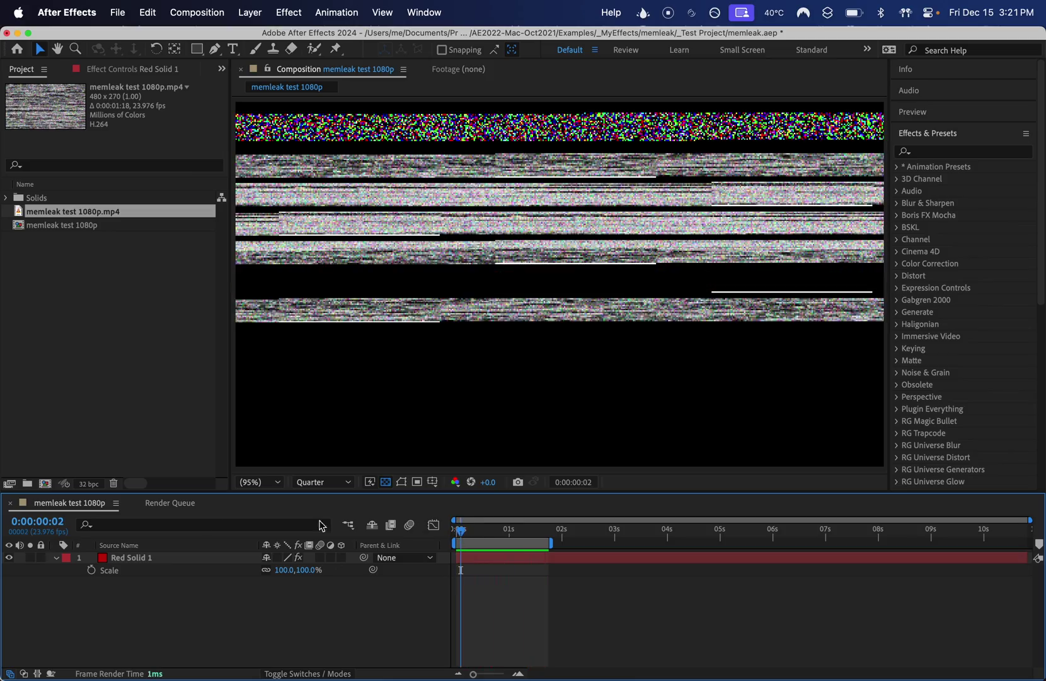
pyautogui.keyDown('alt'); pyautogui.click(88, 484); pyautogui.keyUp('alt')
pyautogui.press('space')
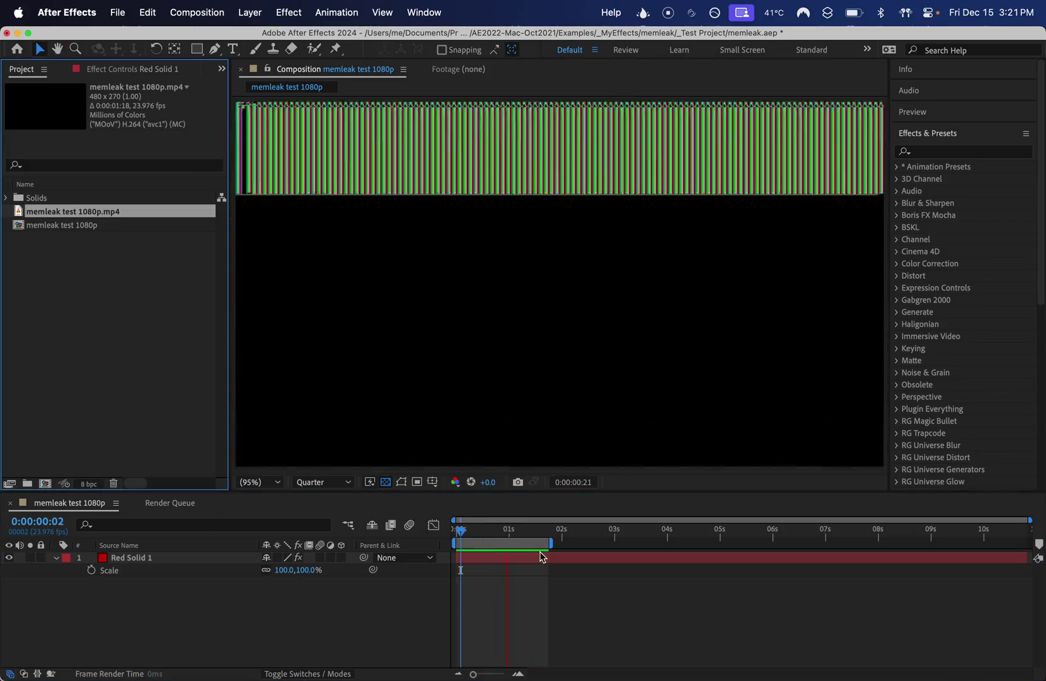